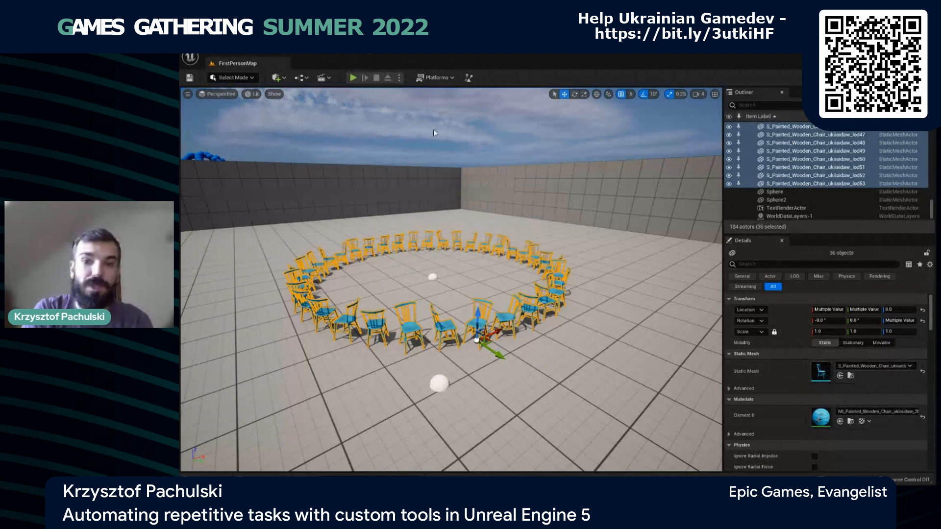
- Open the ActorDistributionTool editor utility widget for the selected chairs
click(469, 79)
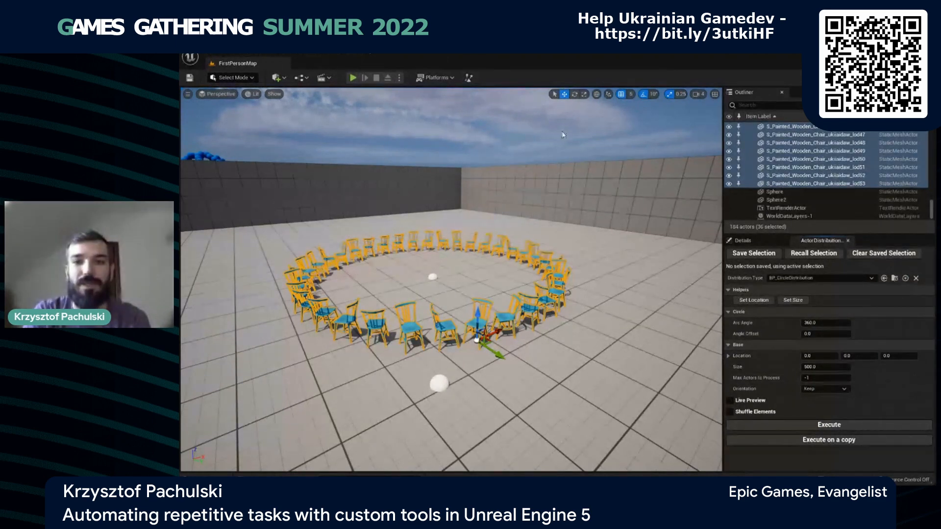
click(276, 55)
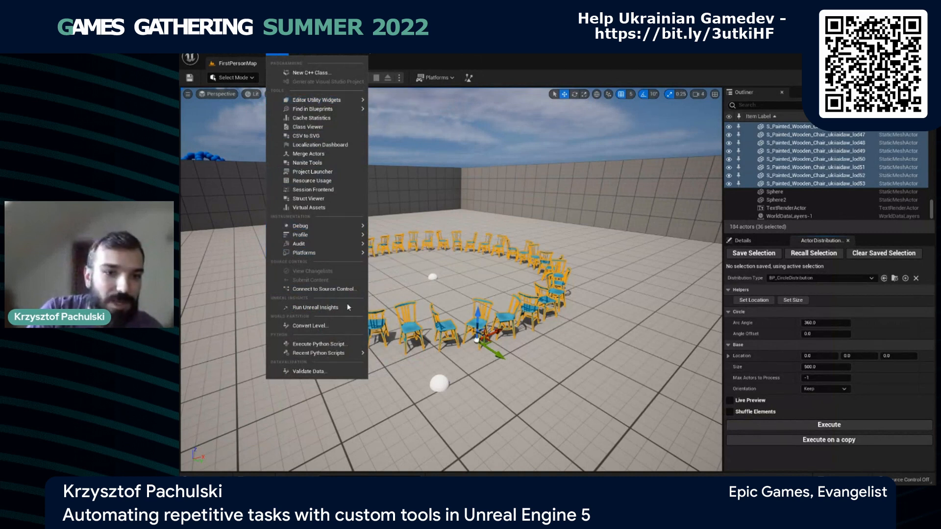
mouse_move(338, 357)
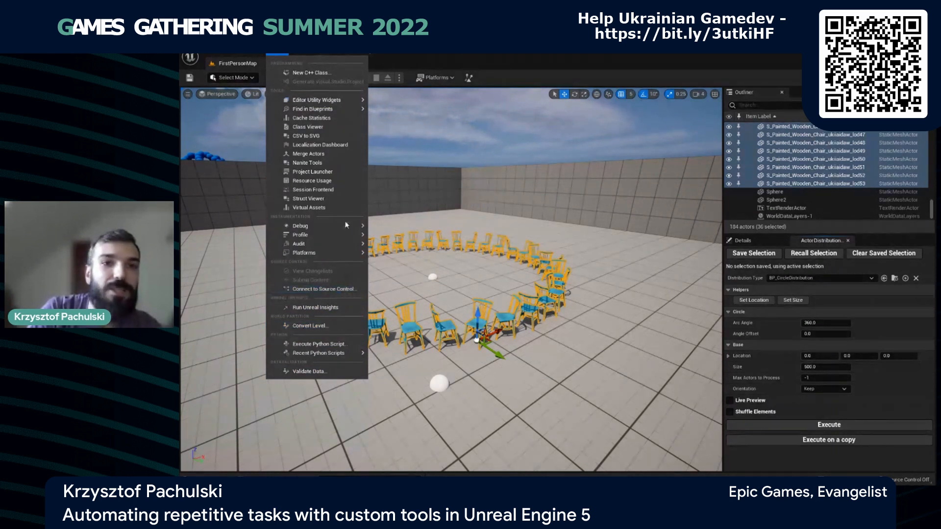
mouse_move(343, 100)
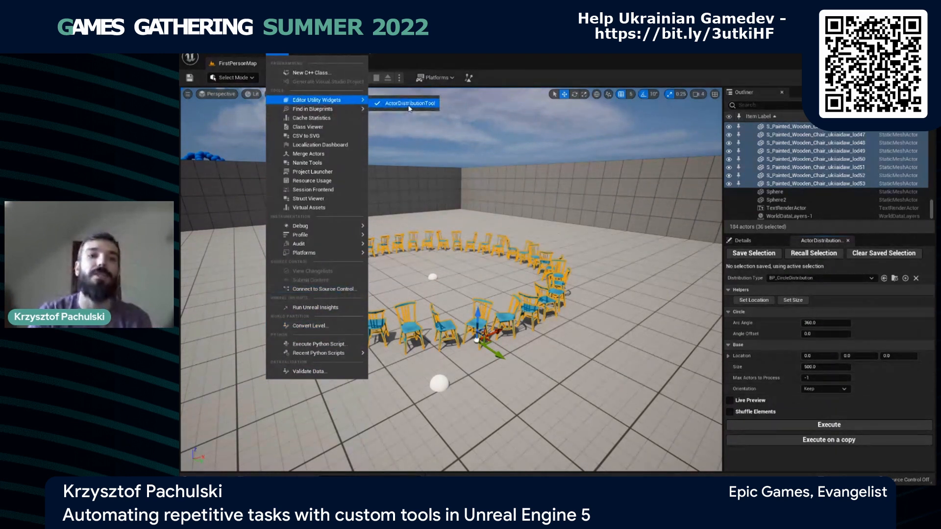
click(410, 104)
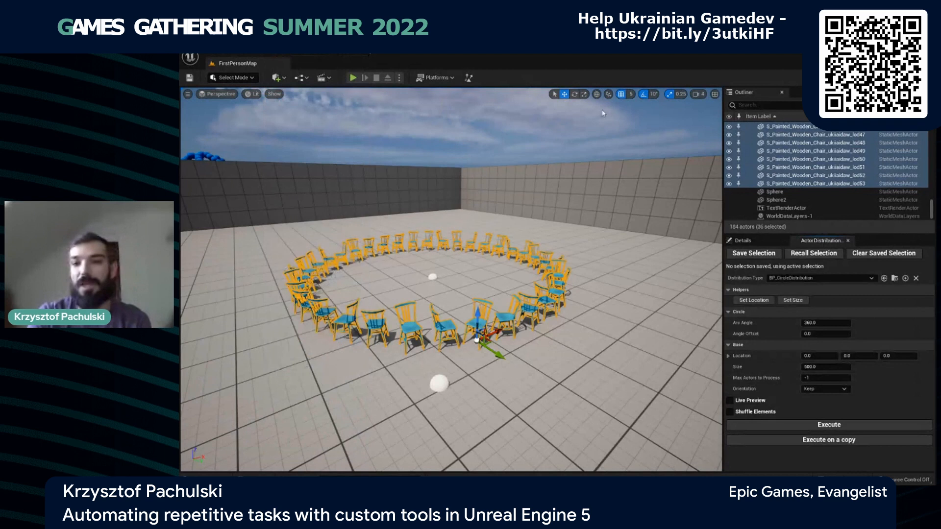
- Set the circle distribution's location from the selected chairs and turn on the live preview
click(761, 300)
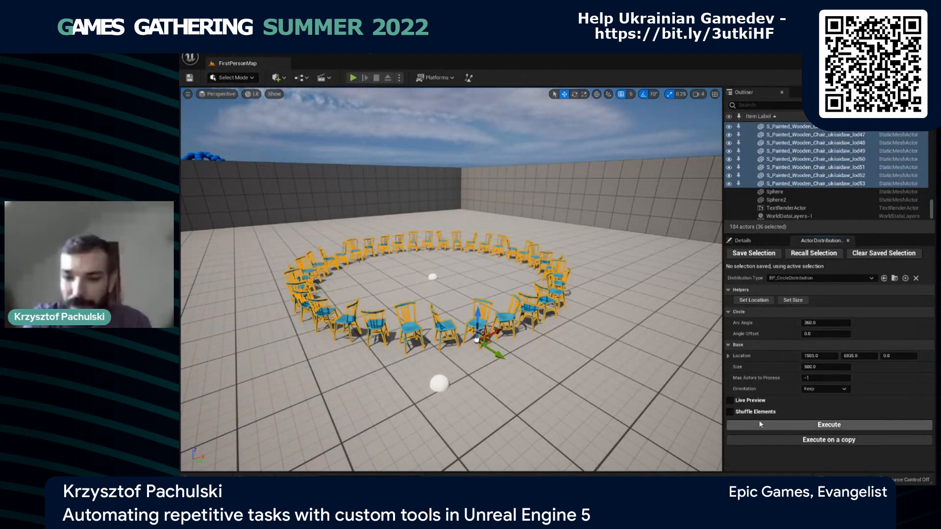
click(731, 401)
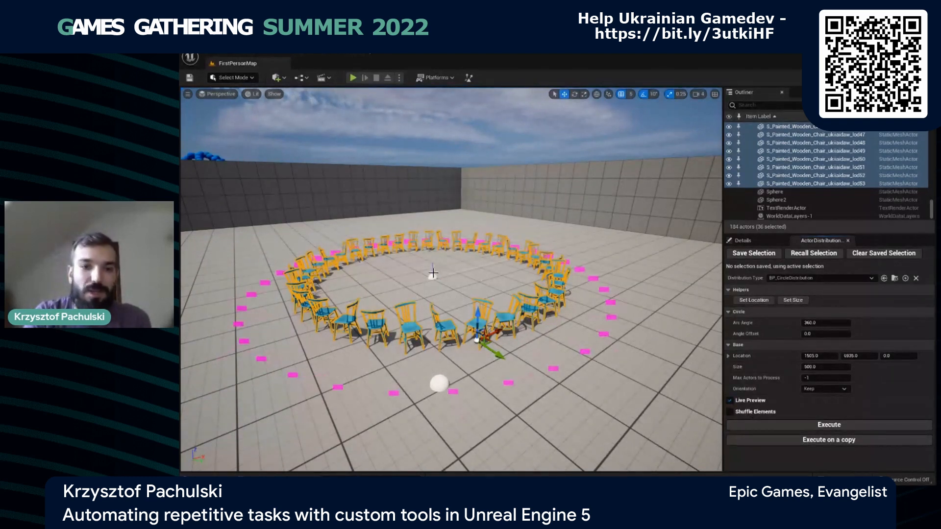
- Save the current chair selection in the distribution tool and recall it after selecting the wall and the floor
click(749, 254)
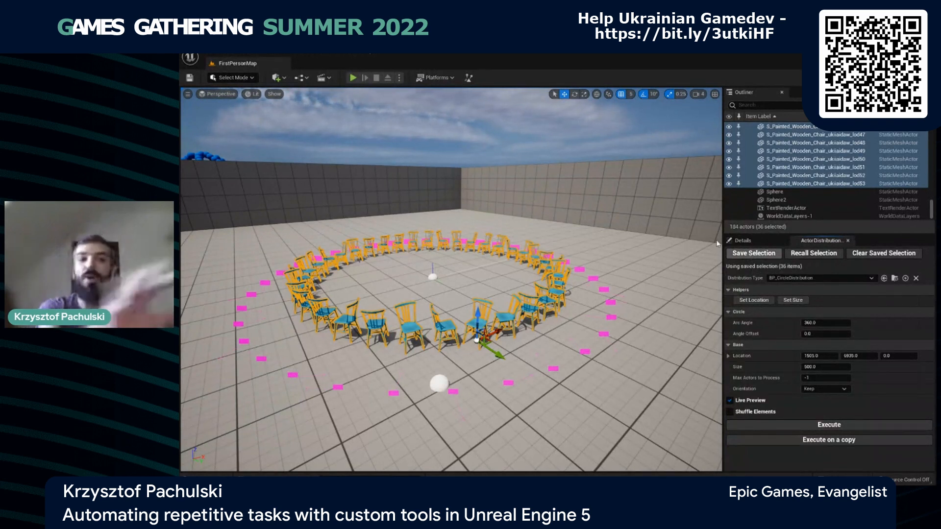
key(Escape)
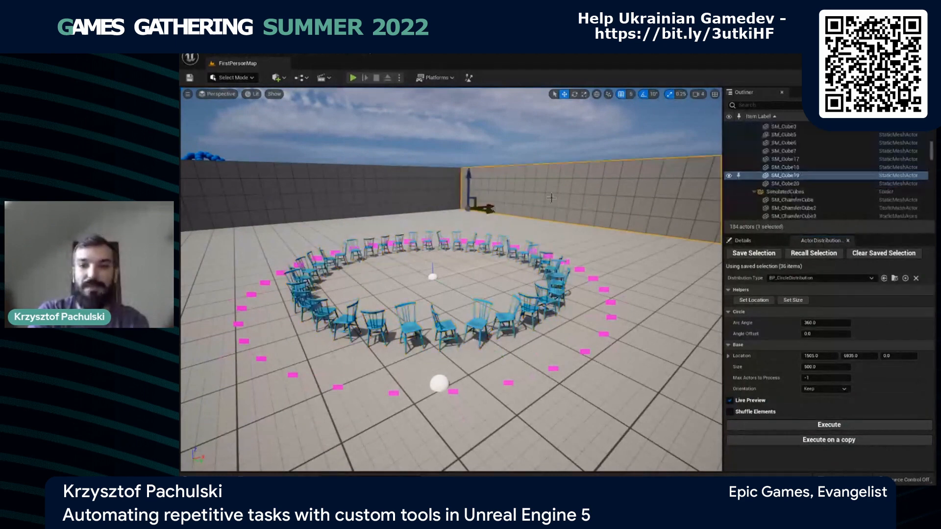
click(813, 254)
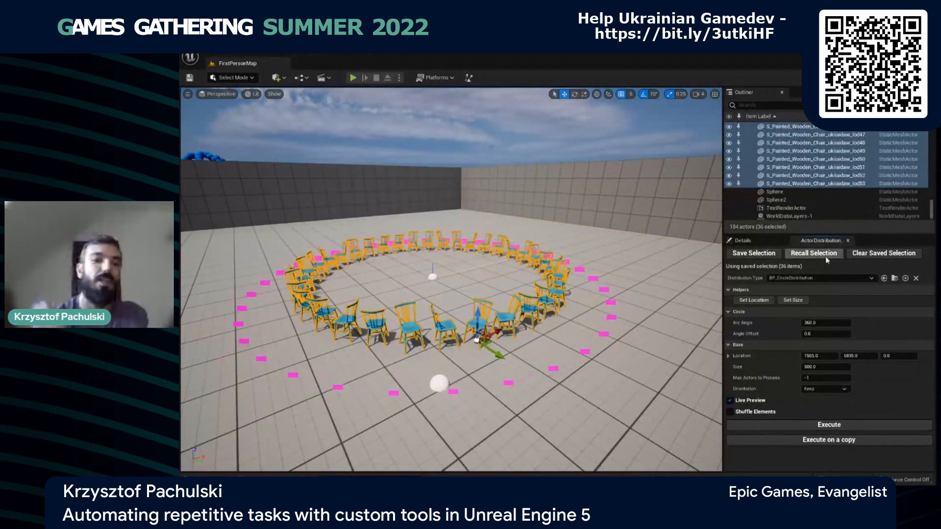
click(650, 265)
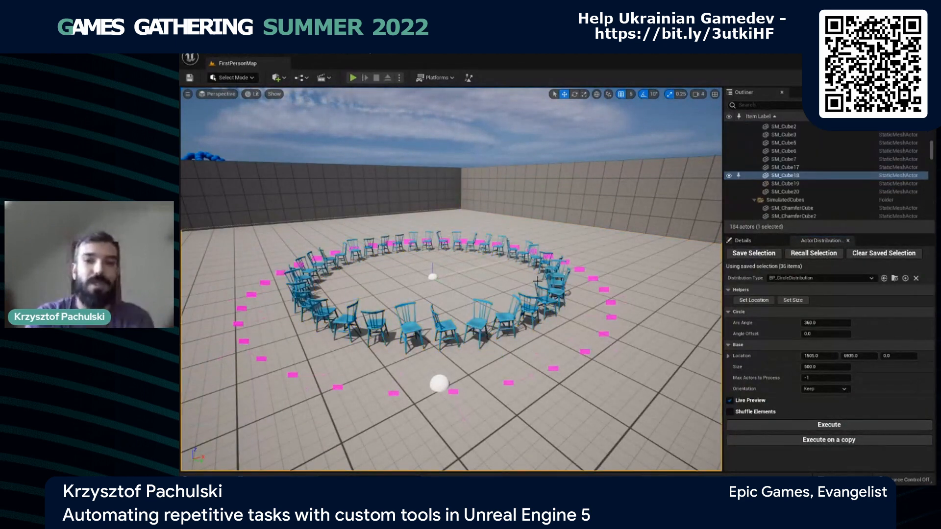
click(825, 253)
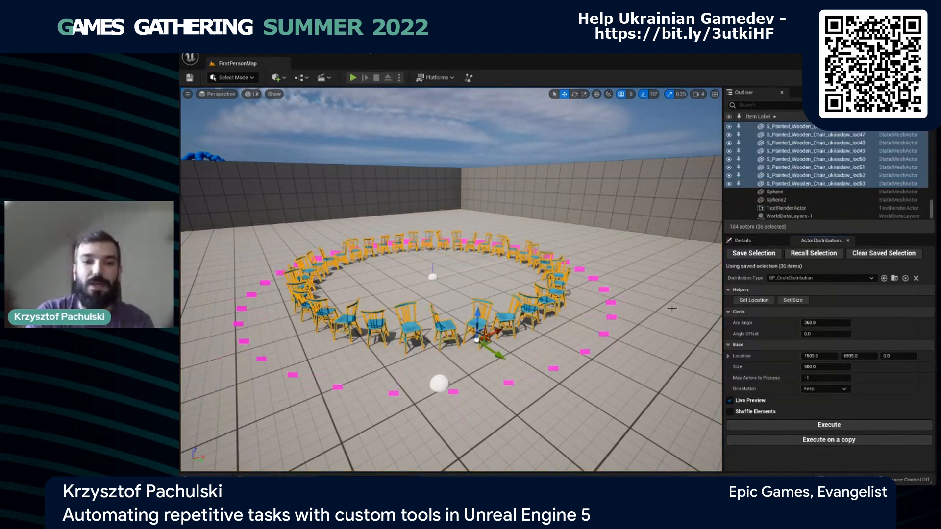
- Set the distribution's location from the sphere outside the chair ring, and again from both spheres selected together
click(437, 399)
click(439, 386)
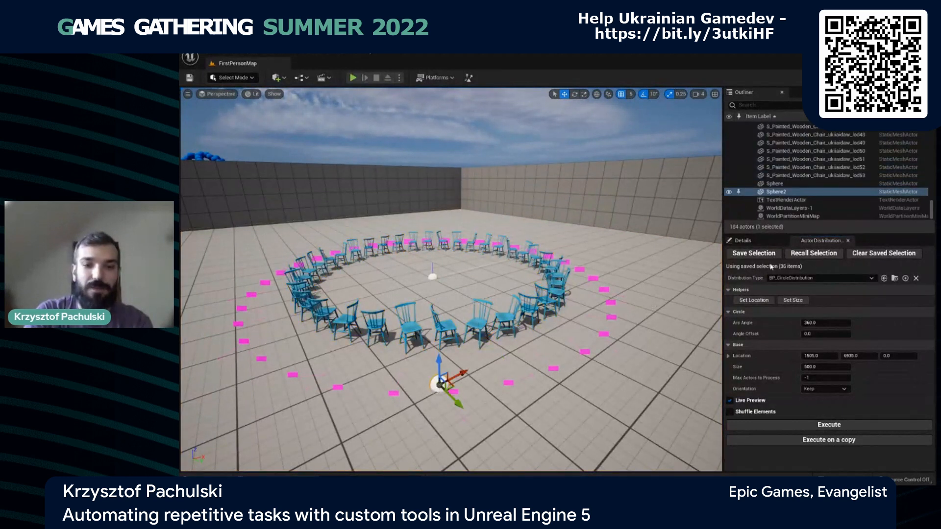
click(754, 300)
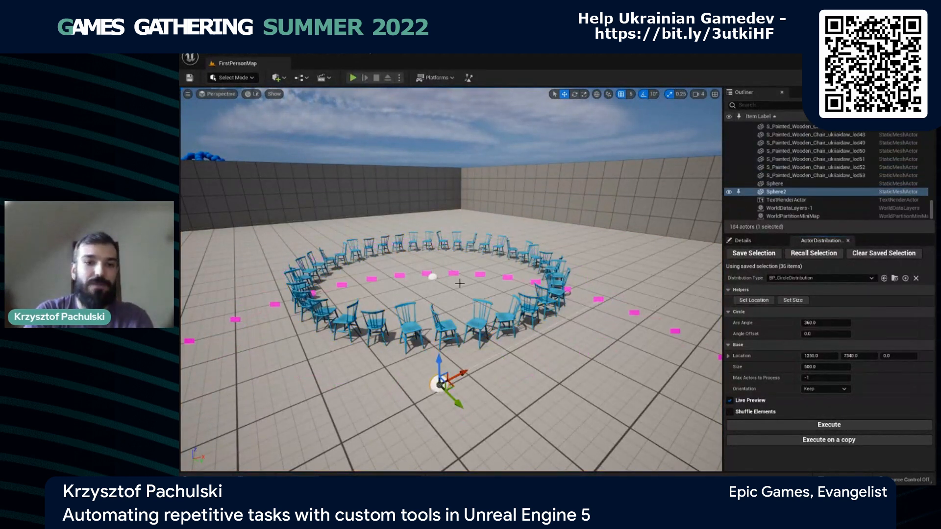
ctrl+click(432, 278)
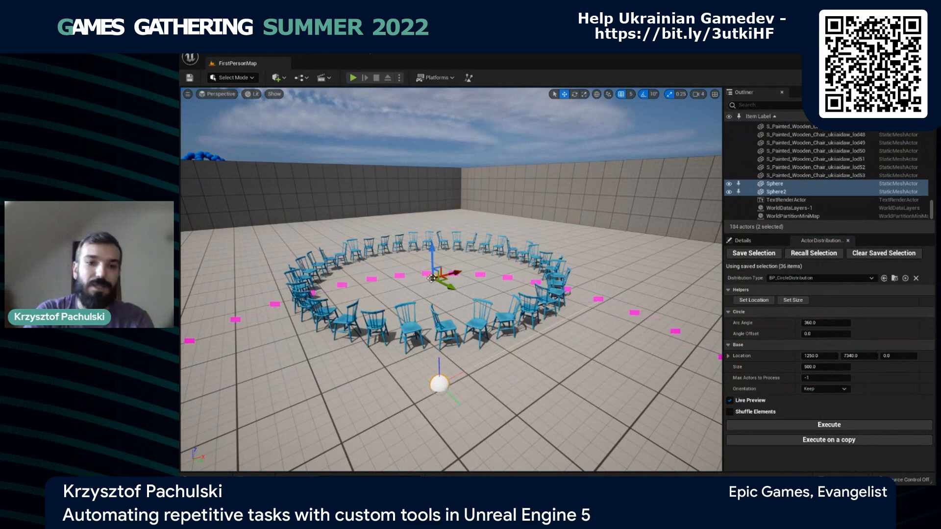
click(754, 300)
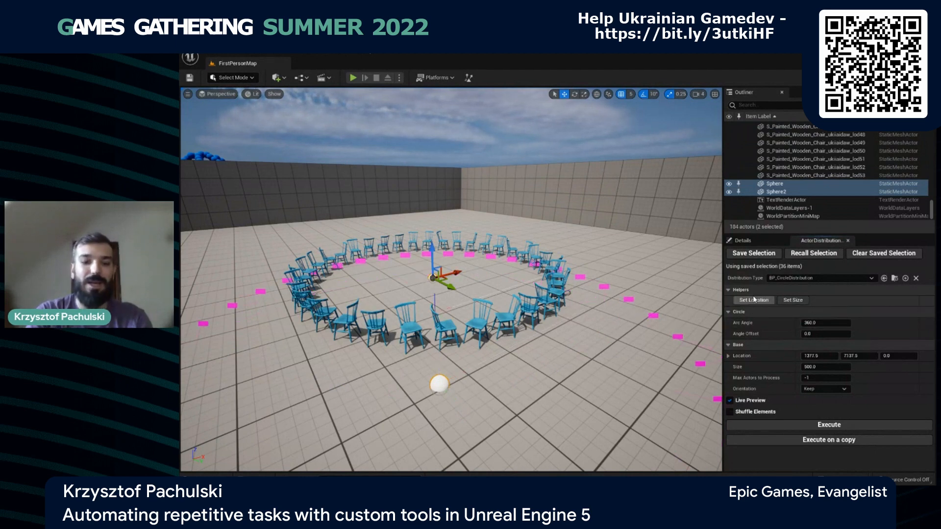
- Set the distribution's location from only the sphere at the centre of the chair ring
right_drag(701, 312, 669, 322)
alt+drag(669, 321, 873, 381)
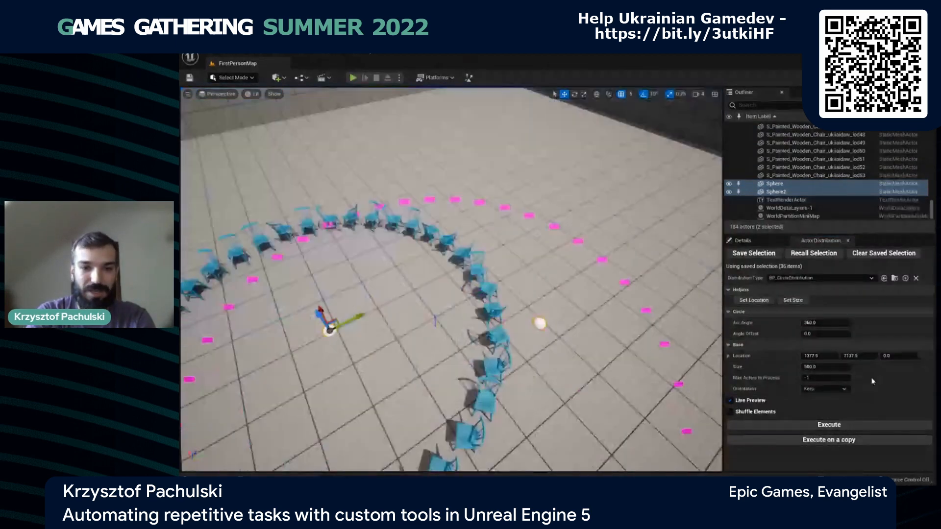
key(s)
right_drag(872, 381, 781, 382)
key(w)
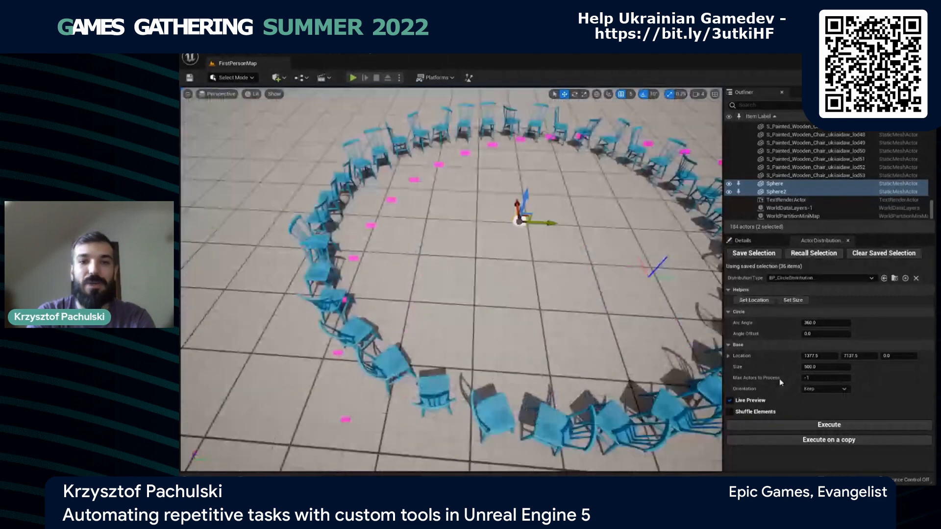
key(s)
click(497, 234)
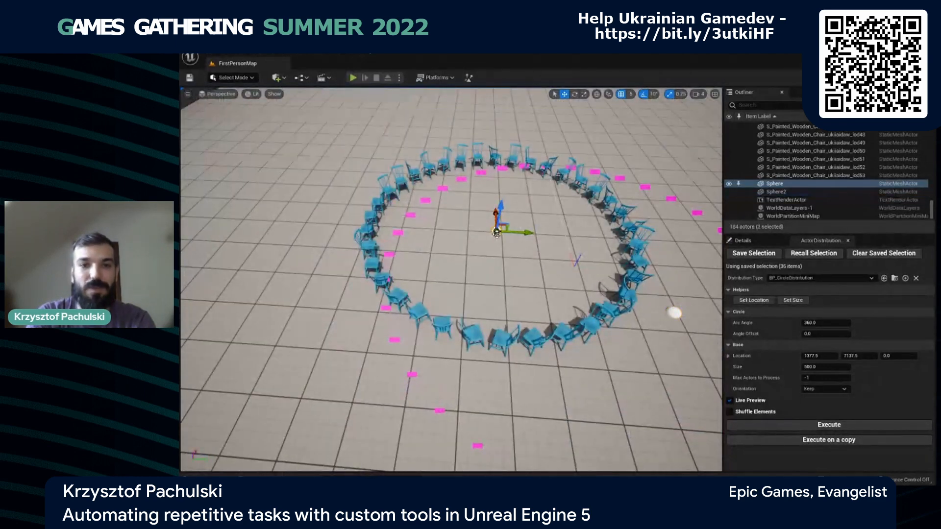
click(755, 300)
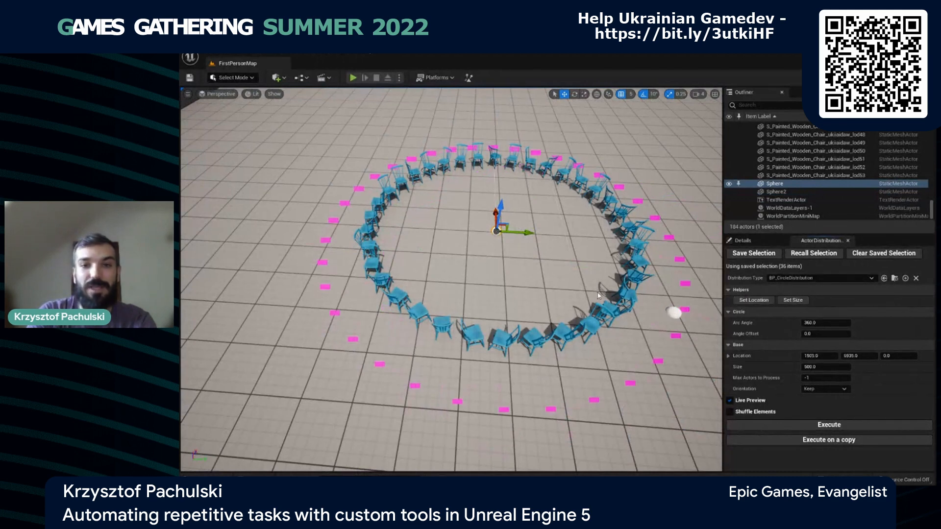
- Select the sphere outside the chair ring and set the circle's size from it, about 478.6
key(d)
right_drag(598, 296, 465, 261)
key(s)
key(e)
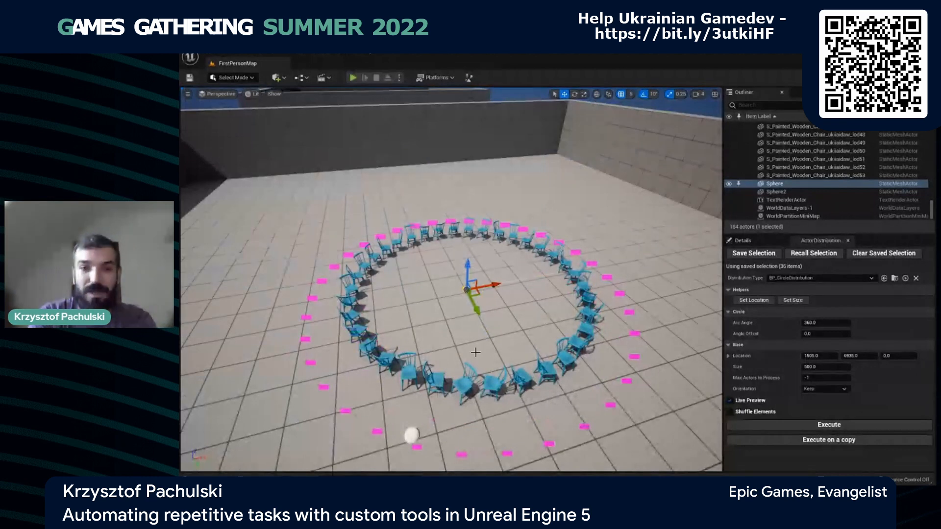
click(412, 434)
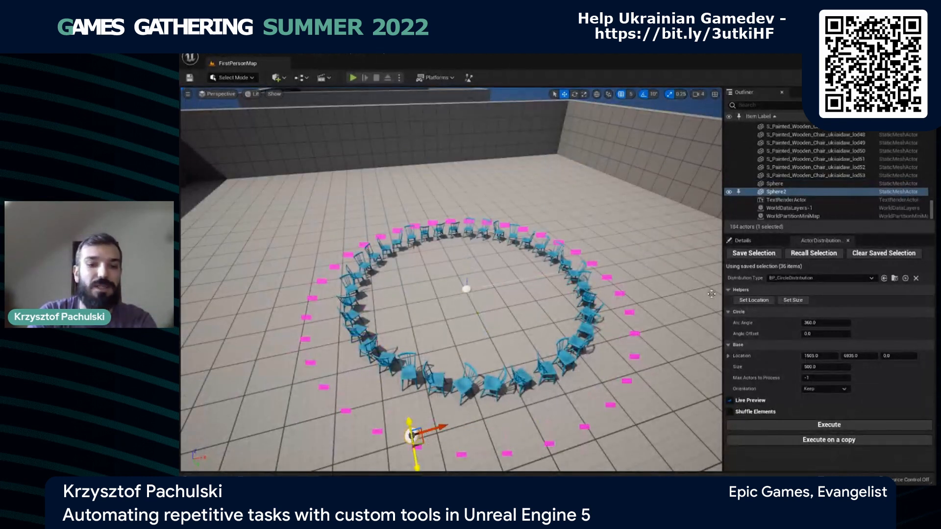
click(792, 300)
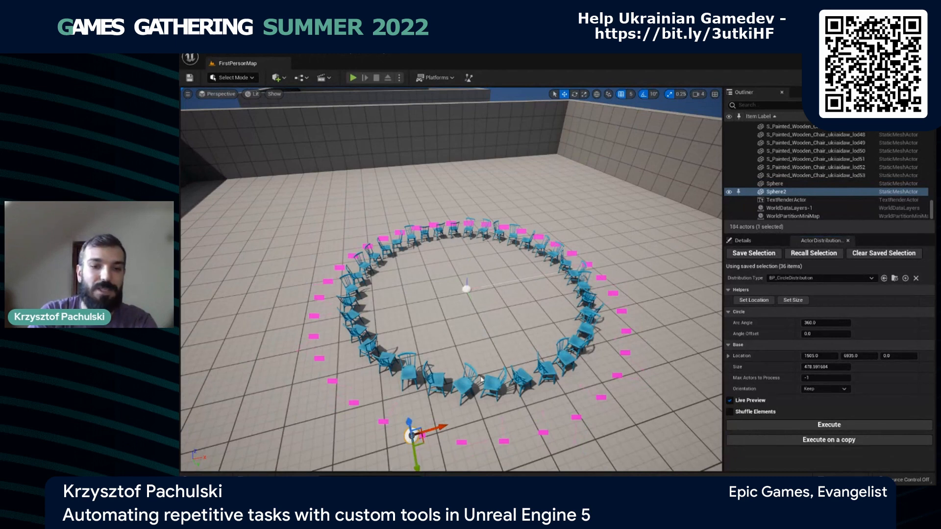
- Move the outer sphere farther from the chair ring and set the circle's size from its new position, about 604.4
mouse_move(451, 396)
right_down()
mouse_move(453, 412)
mouse_move(453, 396)
right_up()
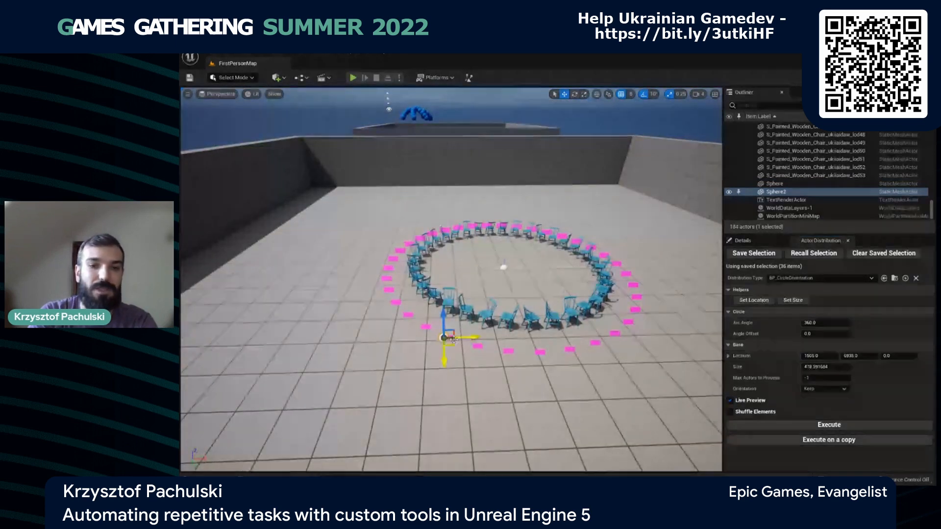
drag(451, 341, 405, 361)
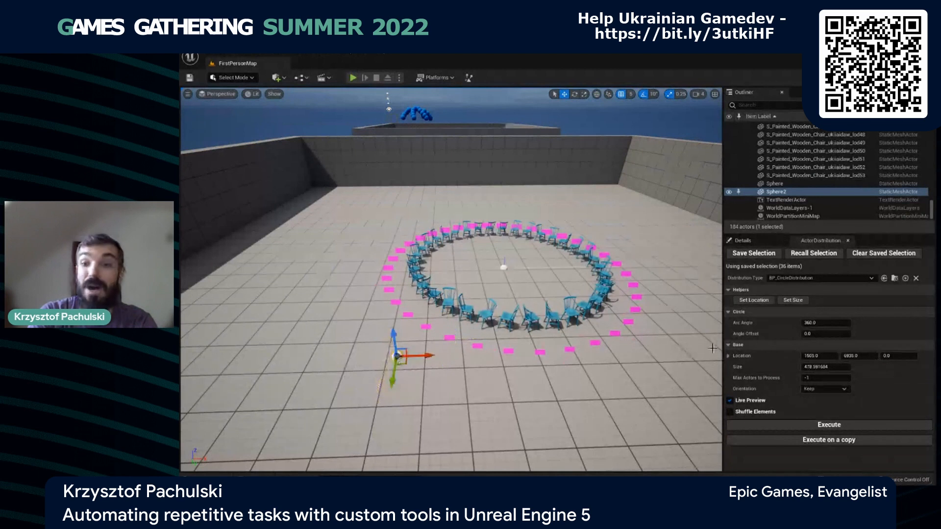
click(790, 302)
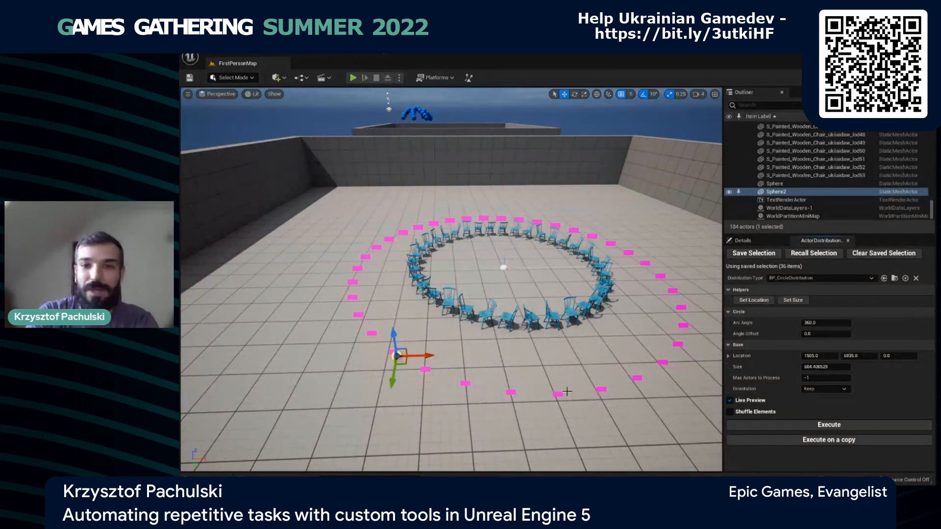
- Try arc angles of about 398 and 189 with an angle offset of about 24, and reset both values to default
right_drag(569, 394, 596, 378)
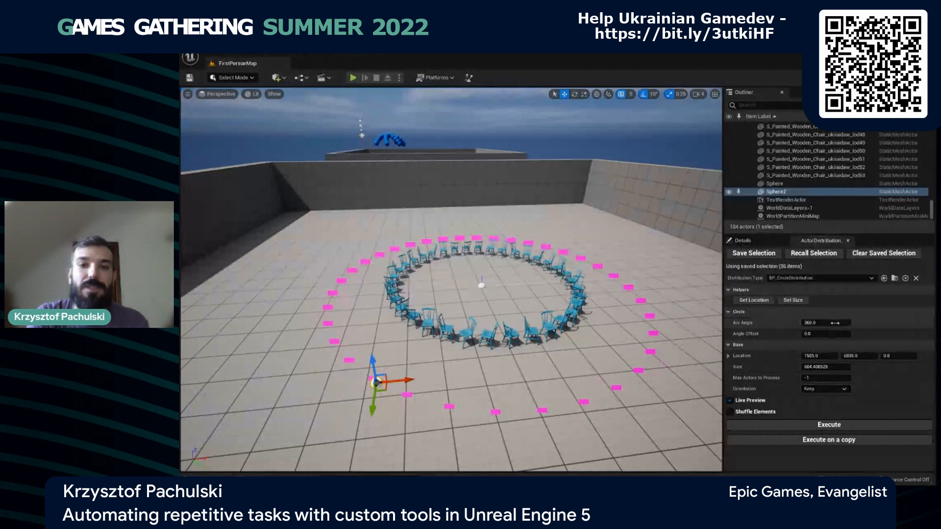
drag(835, 323, 893, 325)
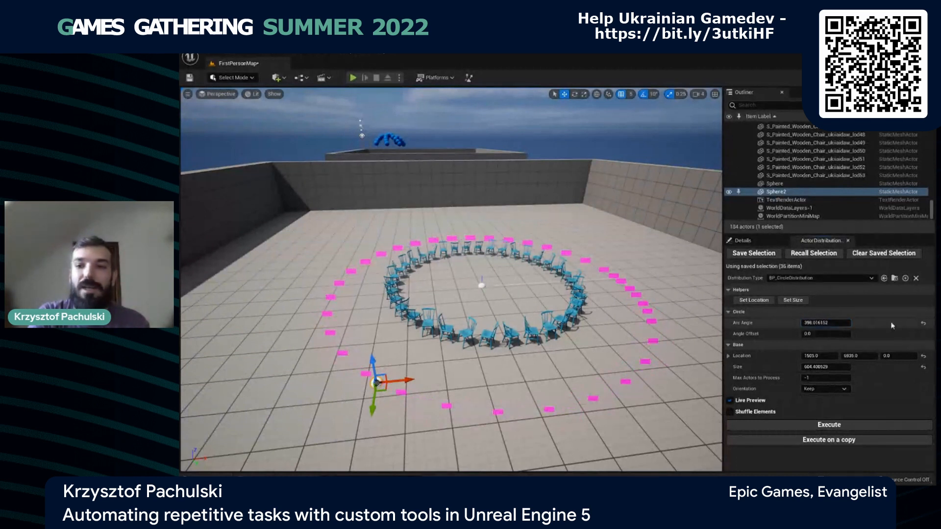
click(923, 324)
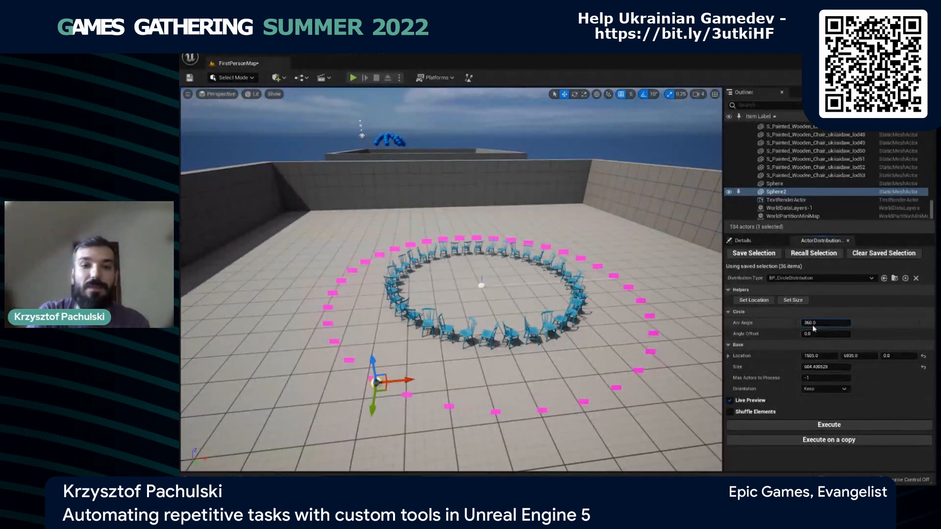
drag(816, 325, 843, 337)
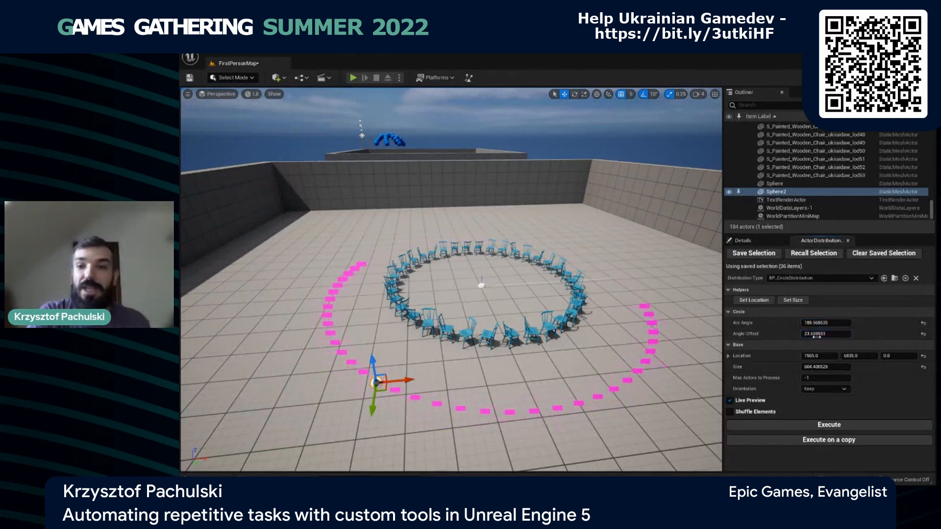
click(923, 336)
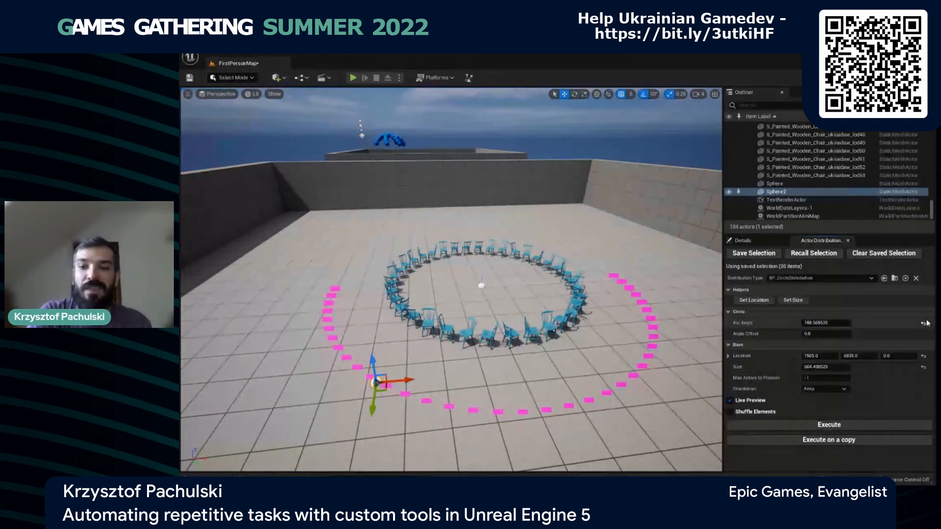
click(924, 324)
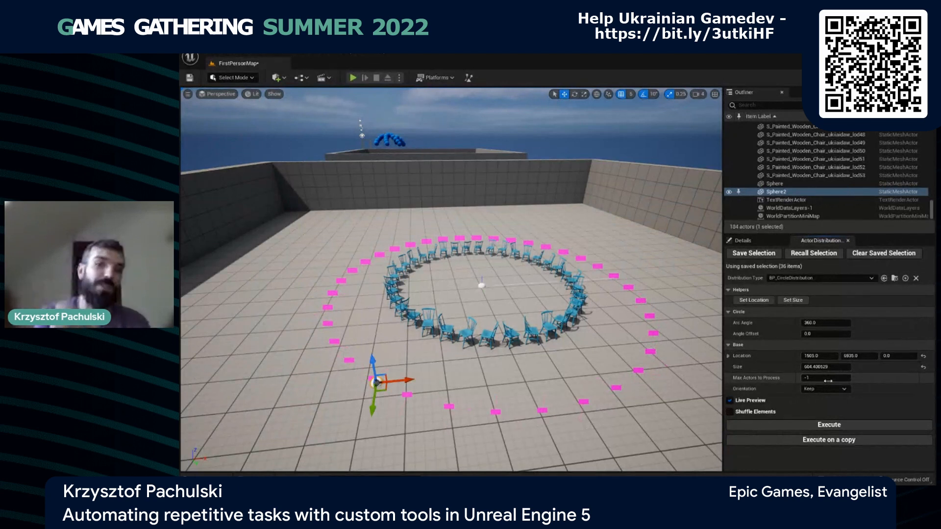
- Leave the orientation on Keep and execute the circle distribution on the saved chairs
drag(872, 379, 833, 381)
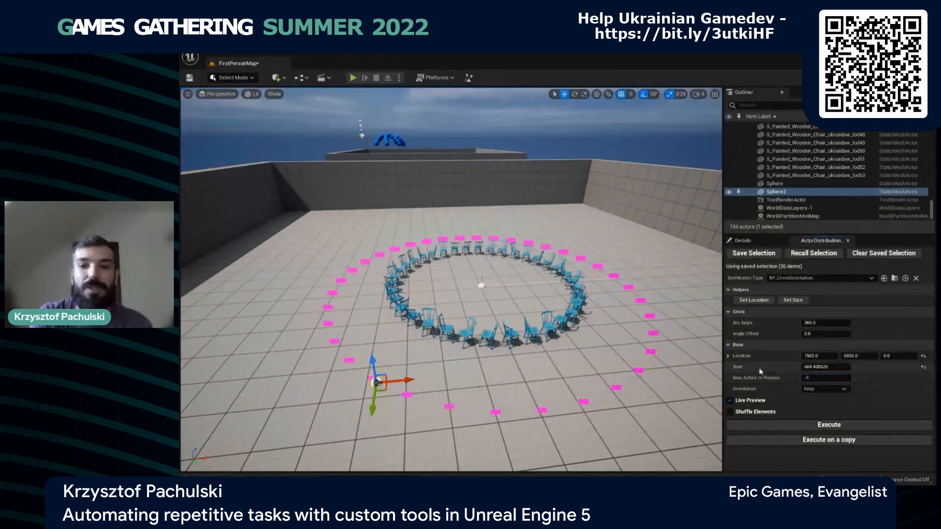
click(818, 389)
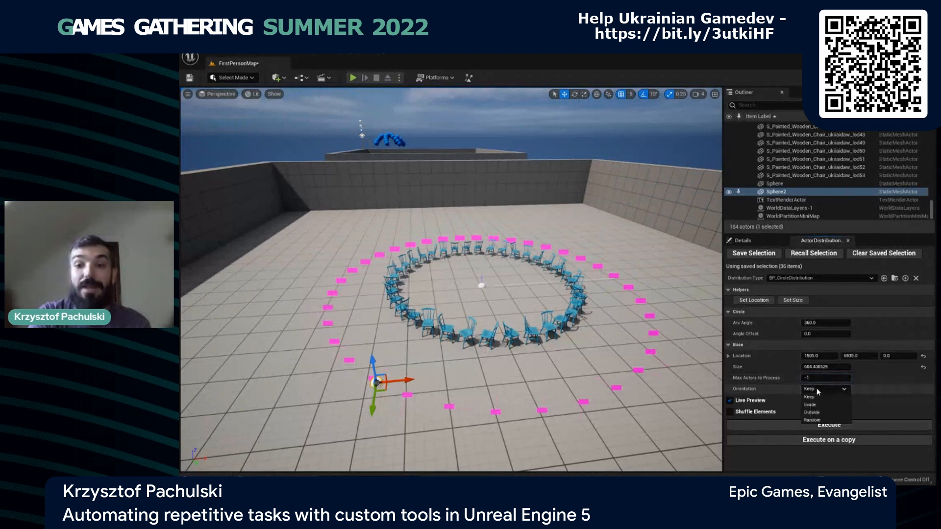
click(844, 396)
click(840, 426)
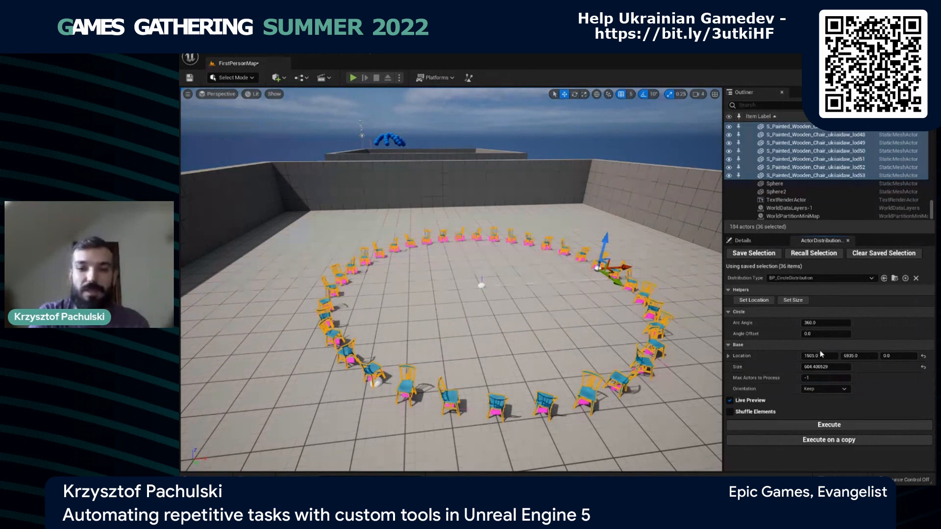
- Execute the circle distribution on the saved chairs with the orientation set to Inside, and again with it set to Outside
click(823, 390)
click(822, 409)
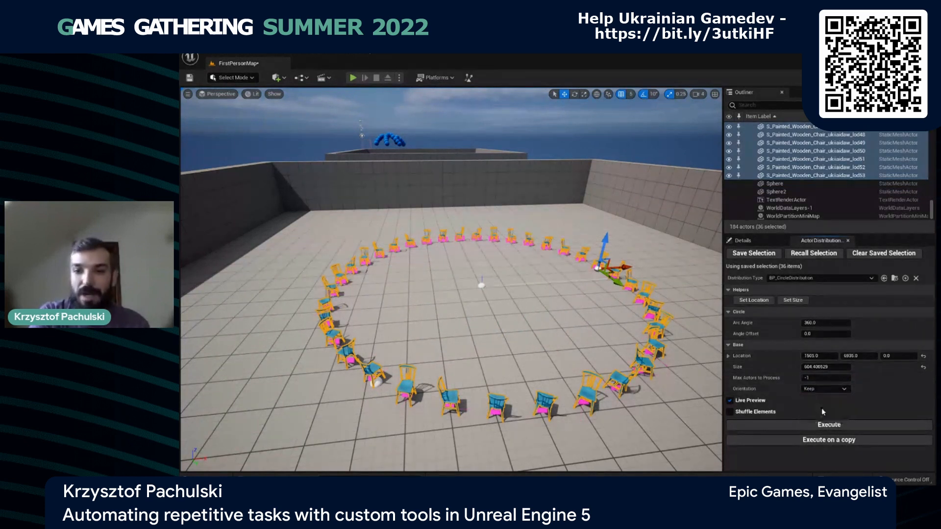
click(830, 427)
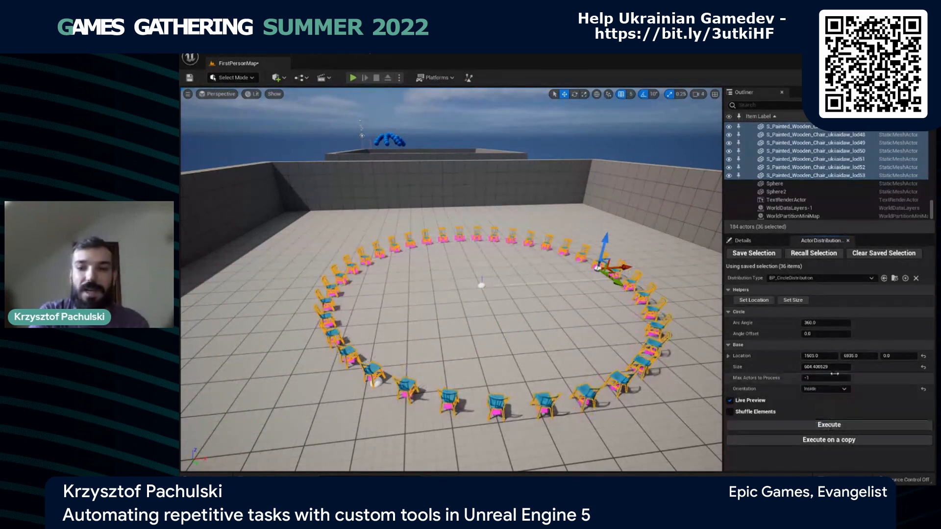
click(826, 390)
click(829, 415)
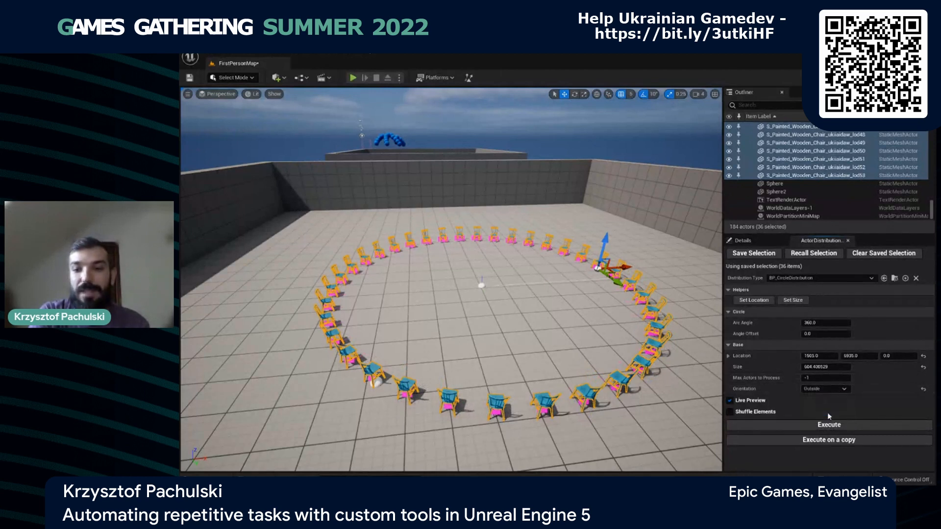
click(830, 425)
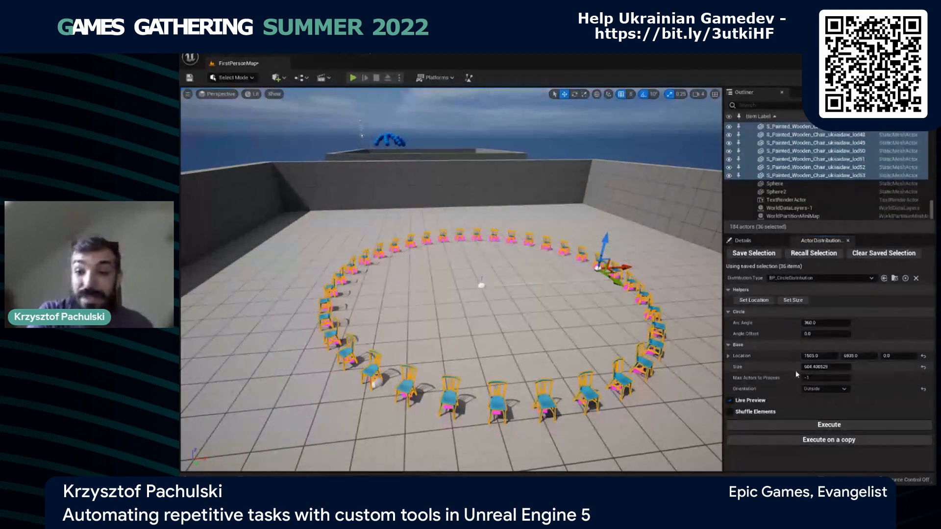
- Set the orientation back to Keep, enable Shuffle Elements, and shuffle the chairs around the circle
click(825, 389)
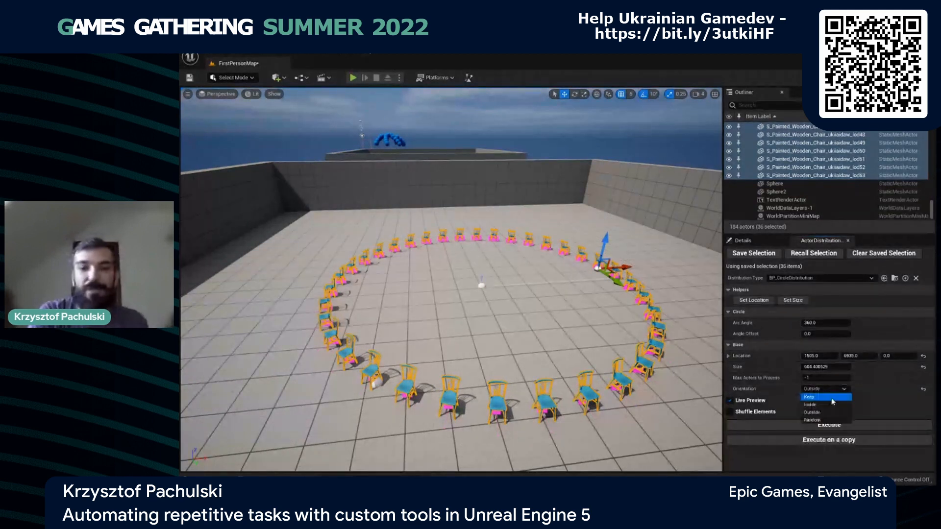
click(832, 398)
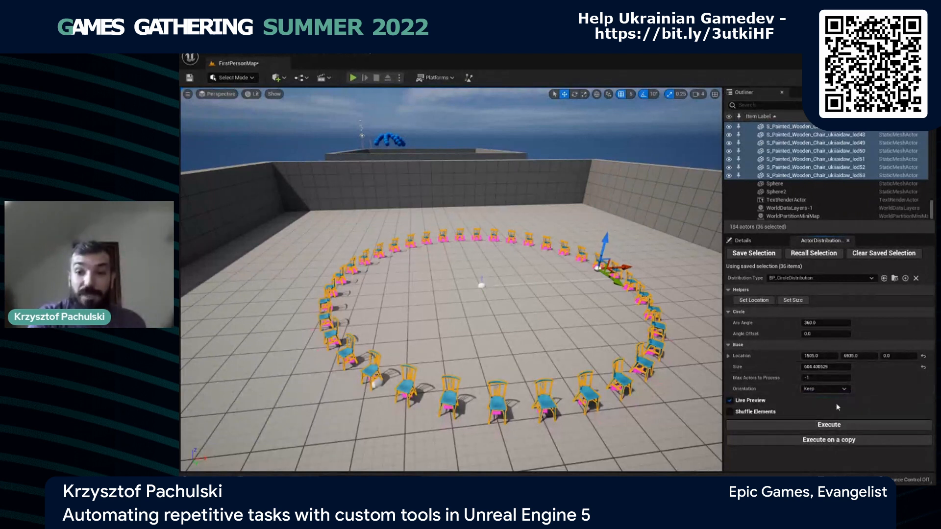
click(835, 390)
click(835, 390)
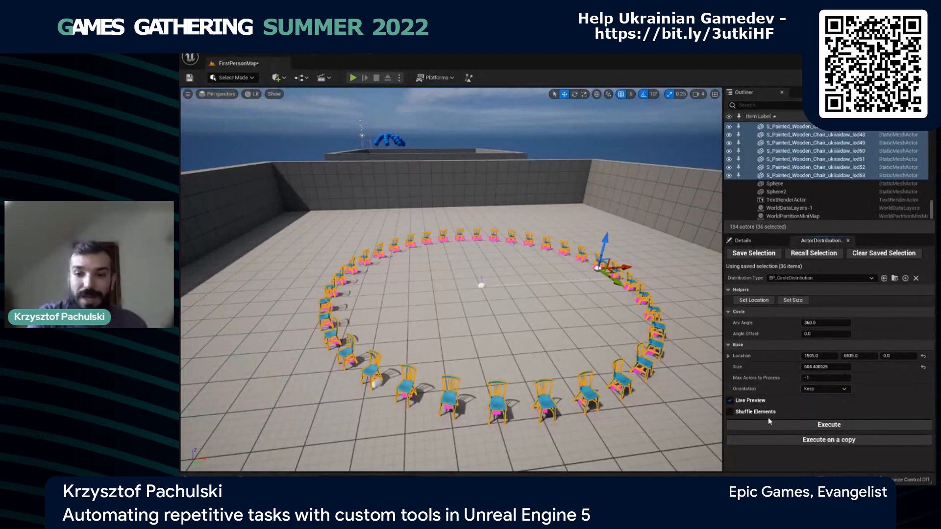
click(768, 413)
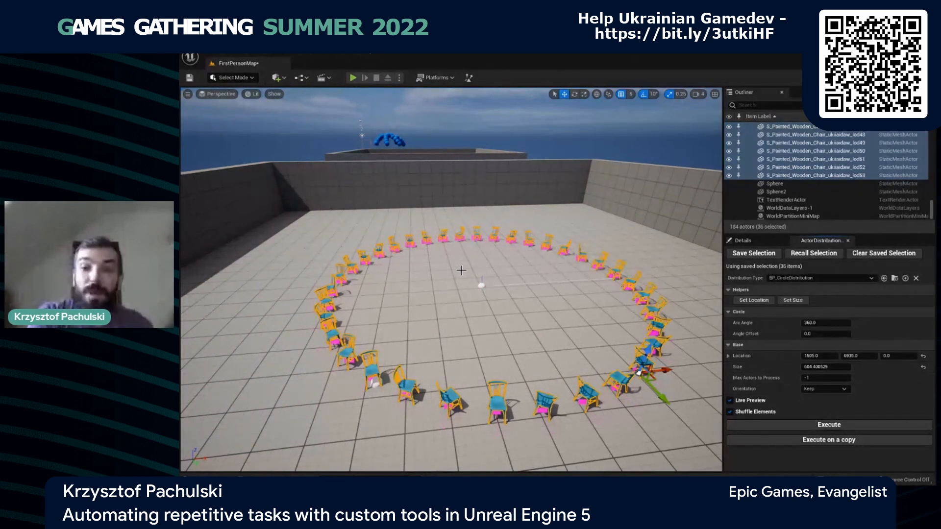
- Set the orientation to Random, disable Shuffle Elements, and execute the circle distribution on the chairs
click(836, 390)
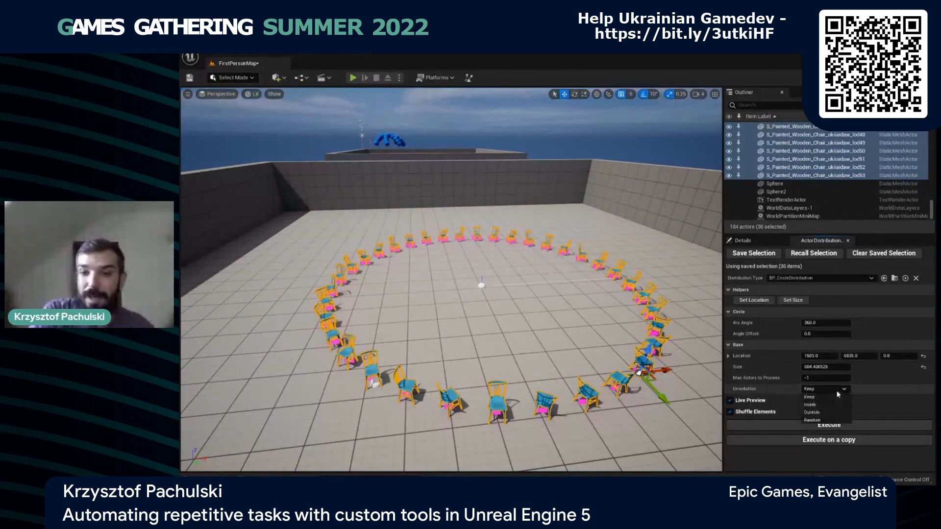
click(838, 393)
click(838, 393)
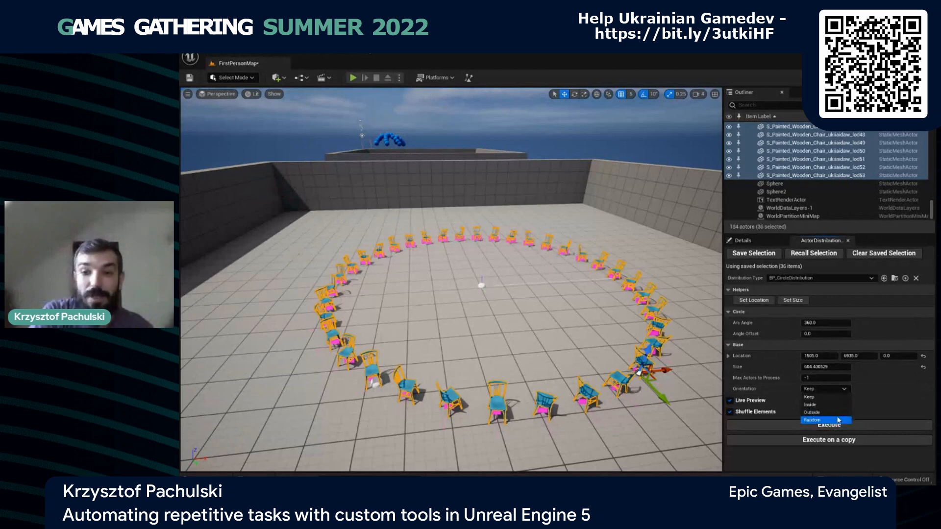
click(804, 421)
click(768, 412)
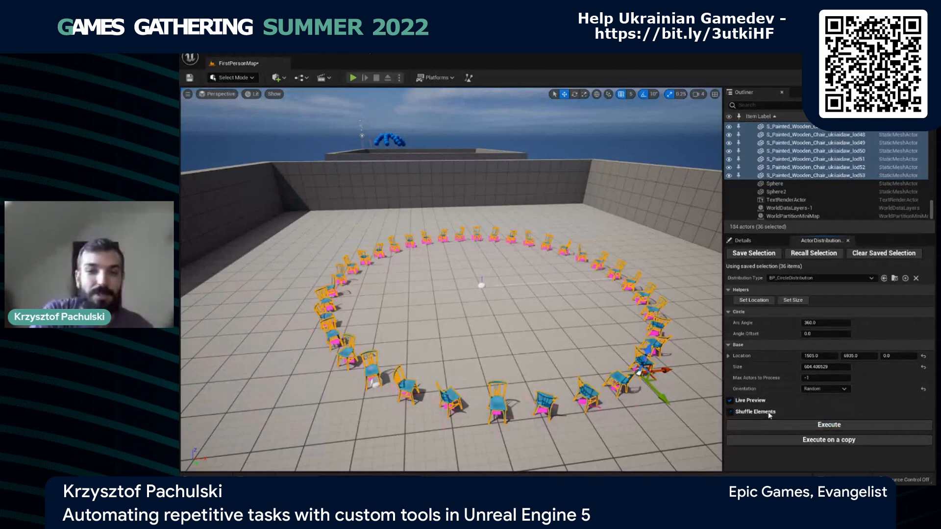
click(821, 425)
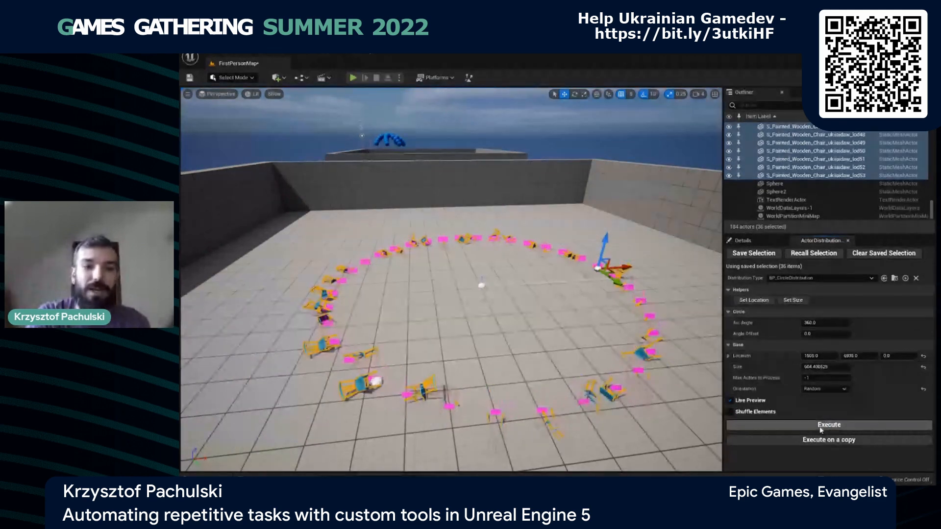
- Set the orientation to Inside and execute the circle distribution so the chairs face the centre
click(825, 390)
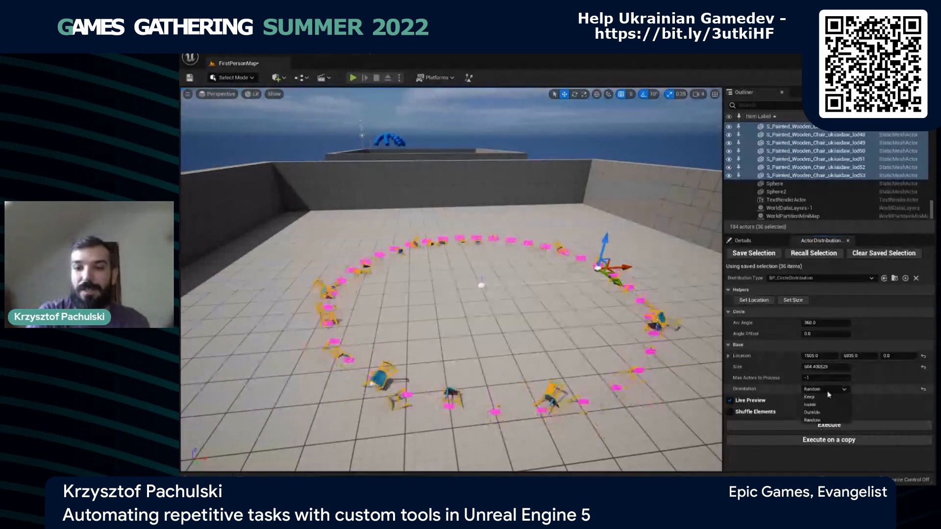
click(811, 405)
click(833, 427)
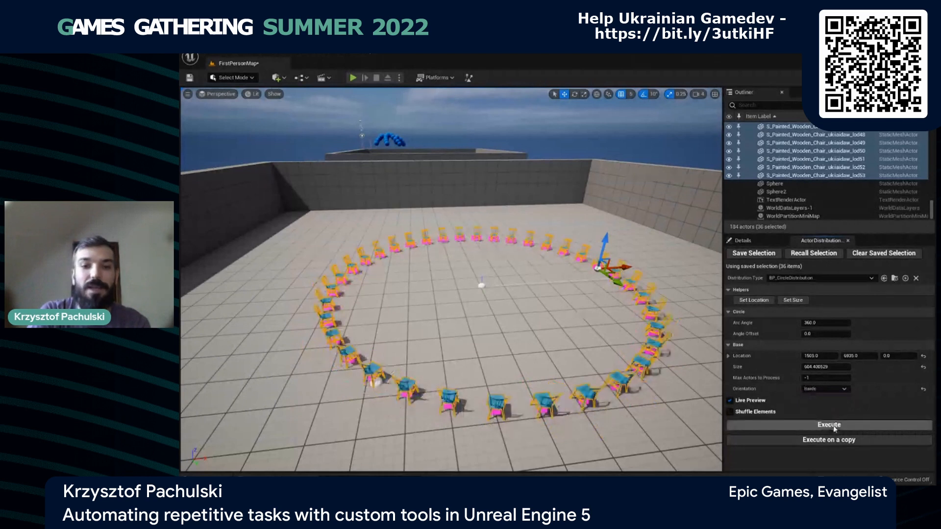
- Switch the distribution type to BP_FibonacciSphereDistribution and set its Z location to 1500
click(808, 279)
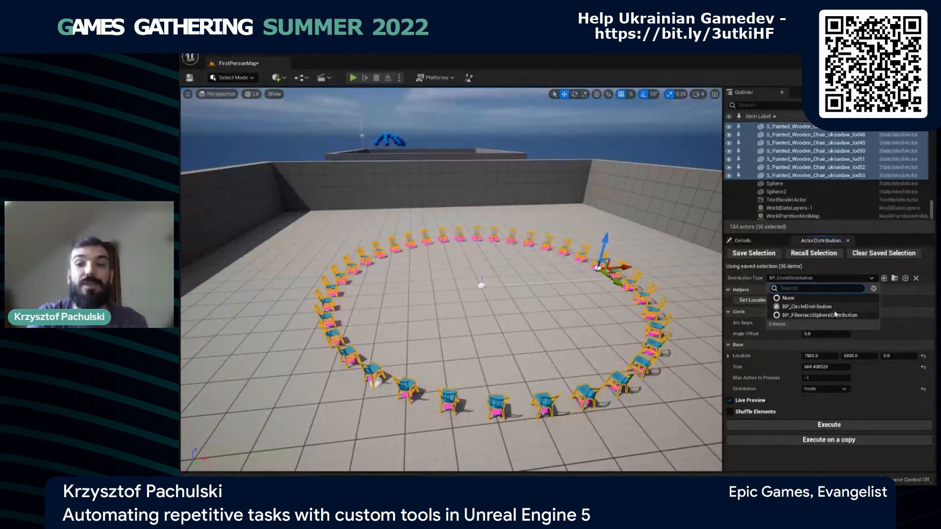
click(828, 315)
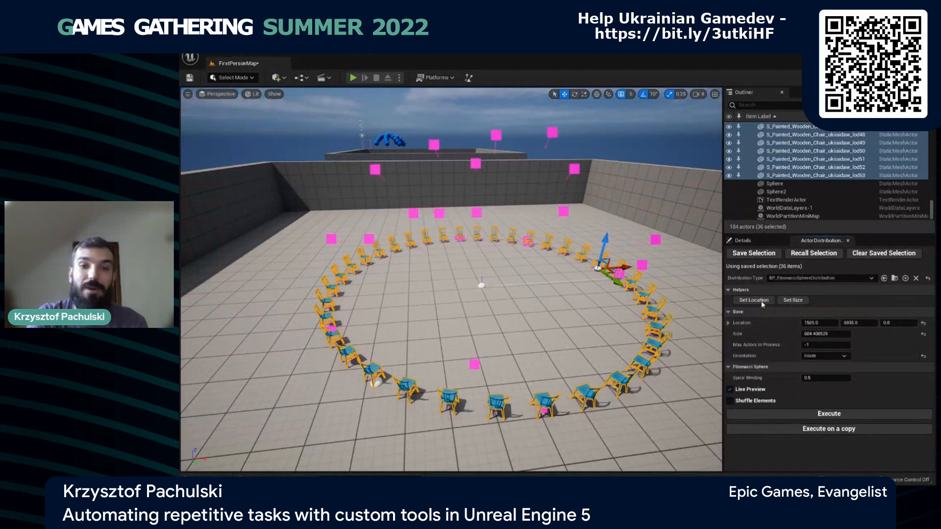
right_drag(584, 283, 584, 260)
key(s)
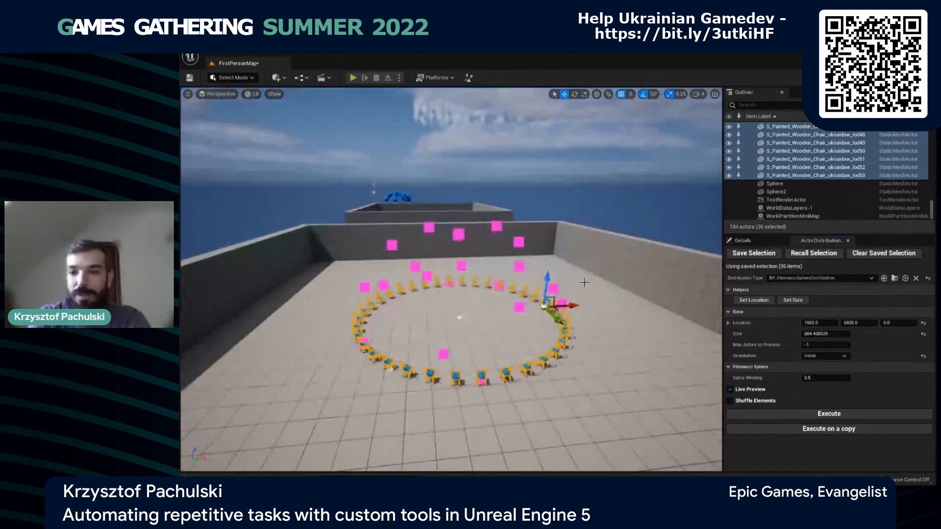
click(905, 324)
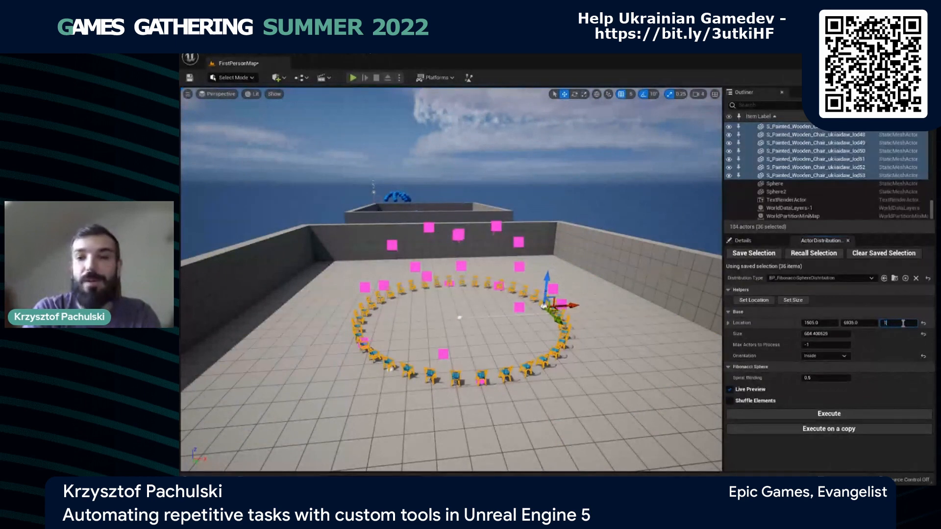
key(Return)
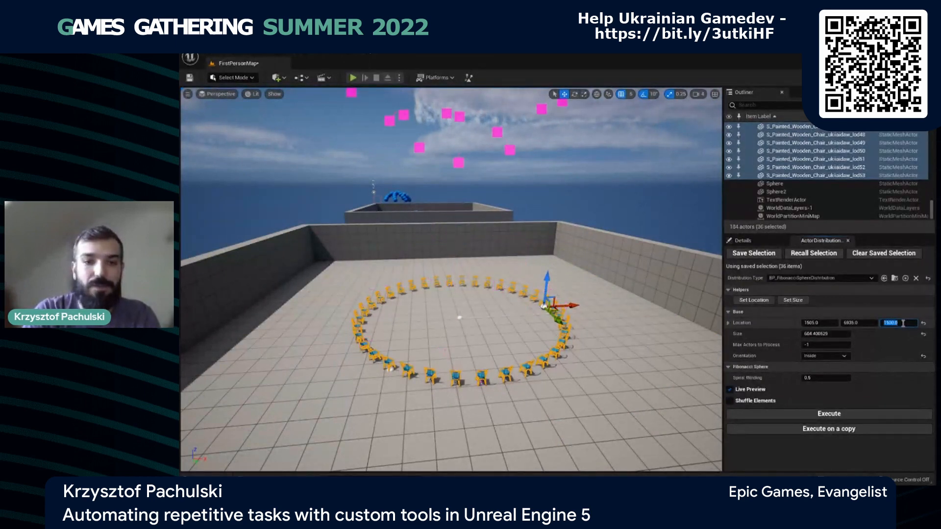
- Set the orientation to Keep and execute the Fibonacci sphere distribution on the saved chairs
right_drag(676, 296, 789, 295)
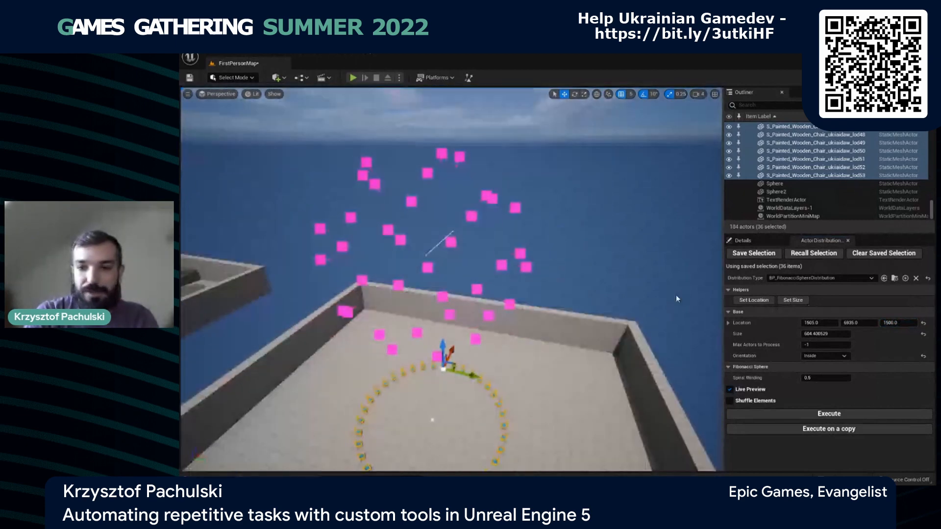
click(833, 356)
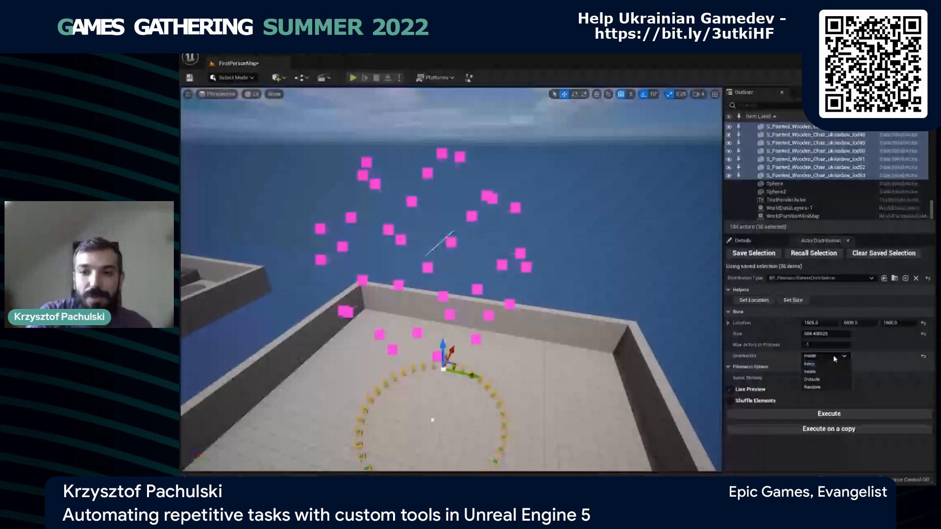
click(836, 365)
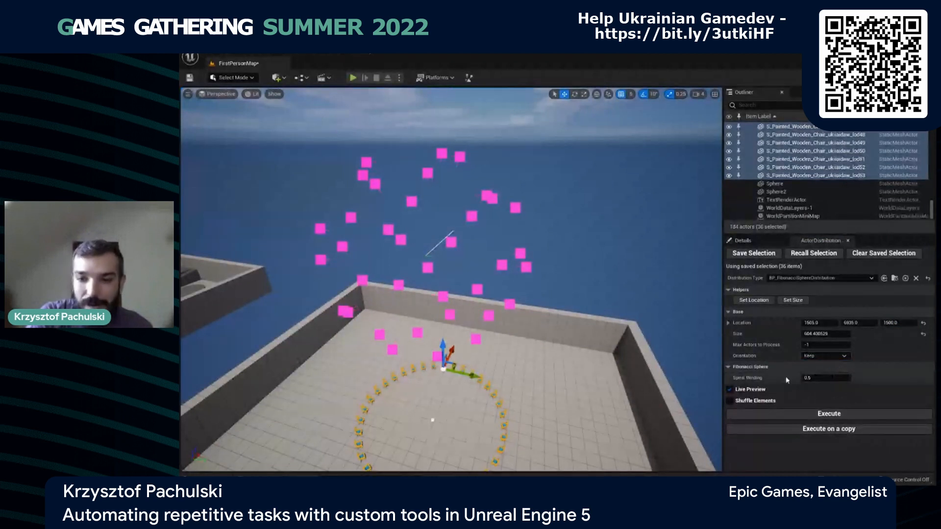
click(837, 414)
scroll(544, 388, up, 8)
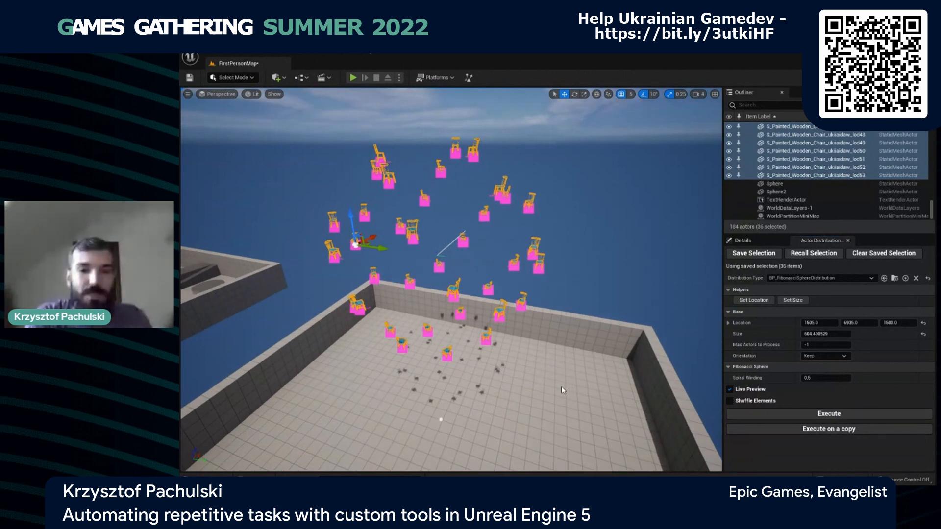
right_drag(543, 387, 628, 389)
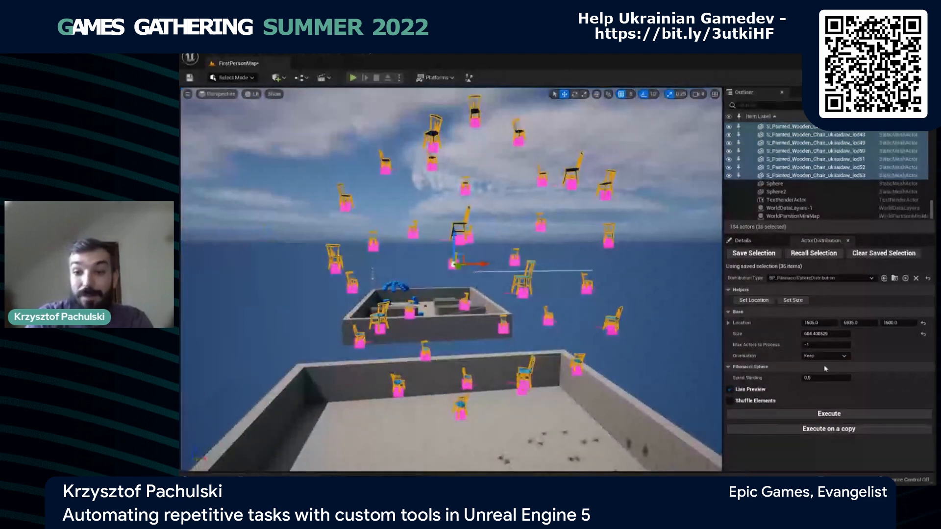
- Execute the Fibonacci sphere distribution with the orientation set to Random, and again with it set to Inside
click(828, 356)
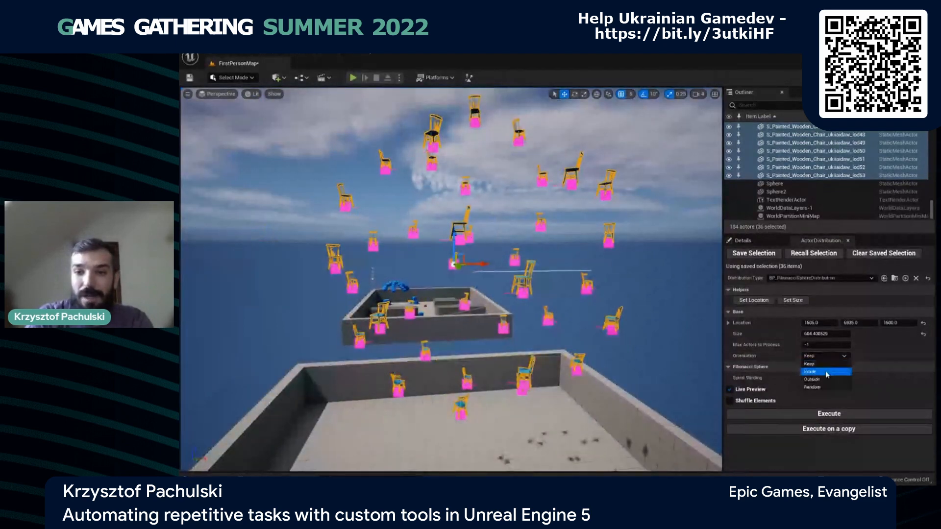
click(812, 387)
click(831, 416)
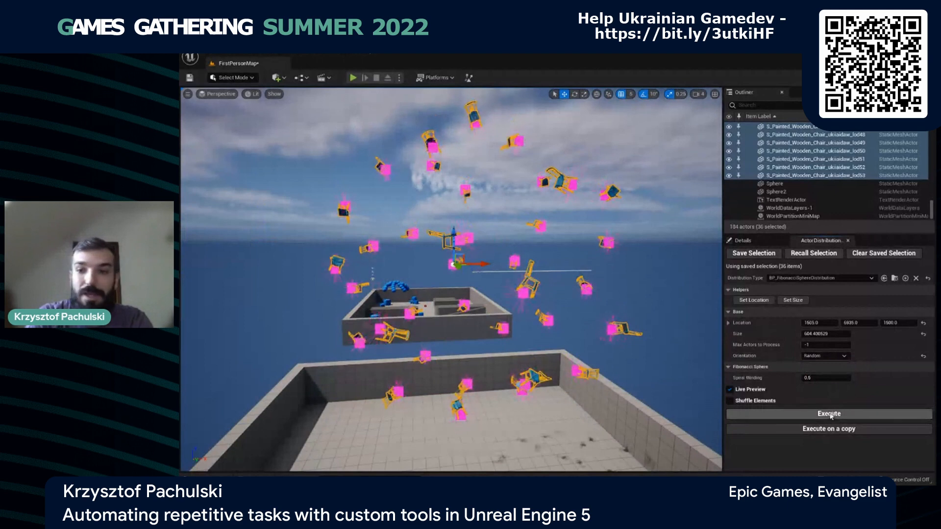
click(834, 355)
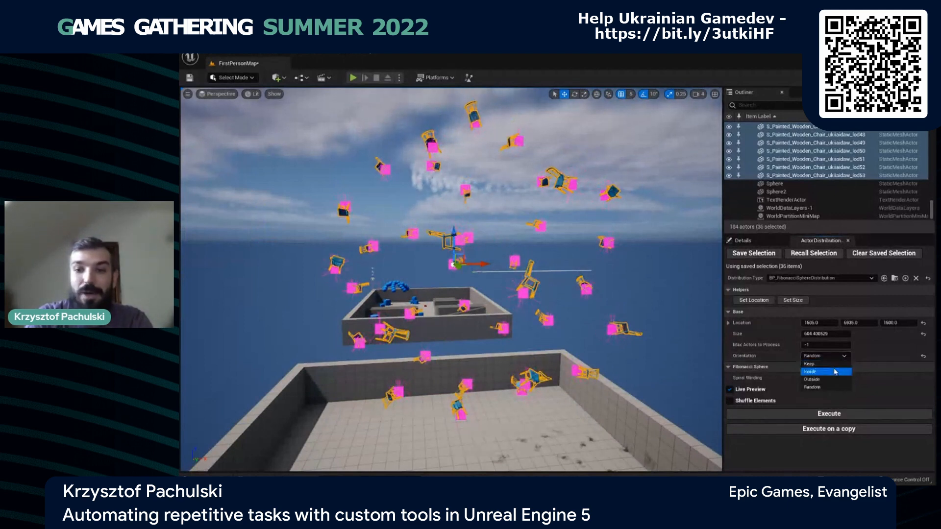
click(835, 372)
click(804, 414)
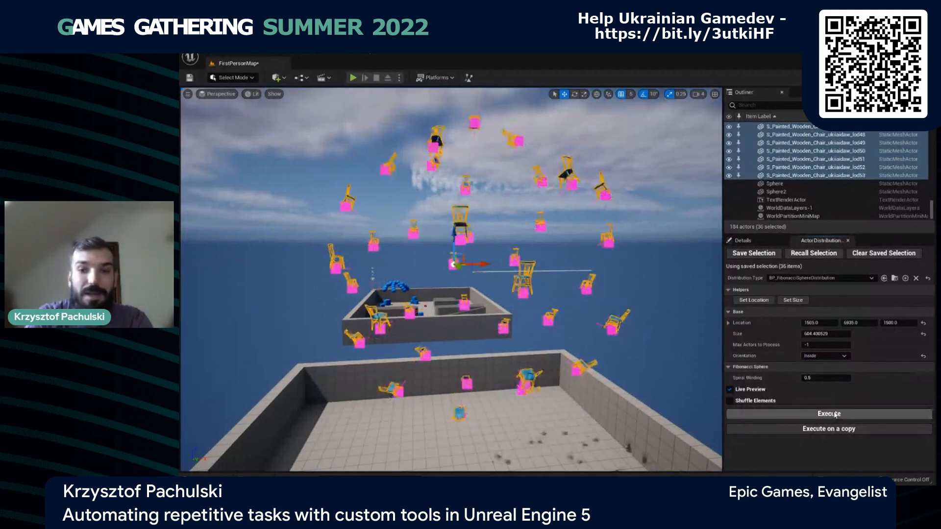
- Turn off Live Preview to examine the chair sphere without markers, and turn it back on
click(762, 392)
alt+drag(562, 334, 702, 342)
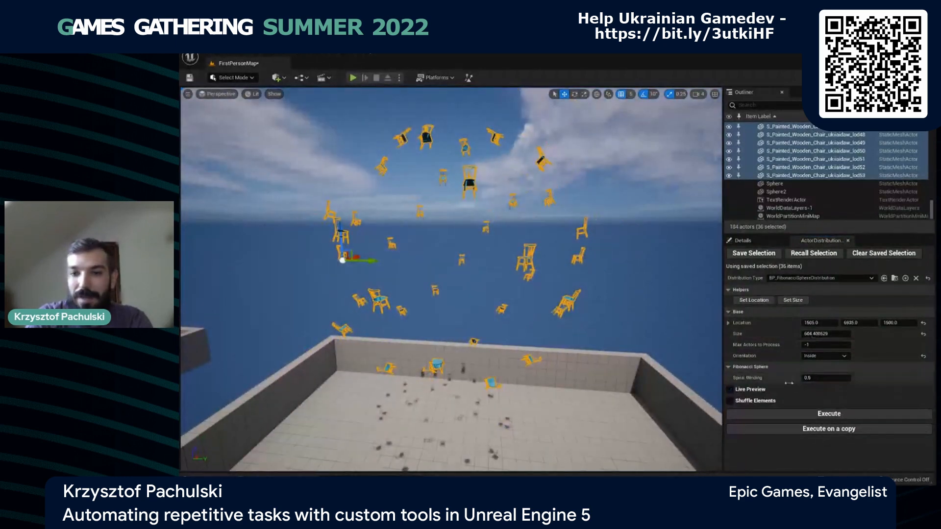
click(759, 389)
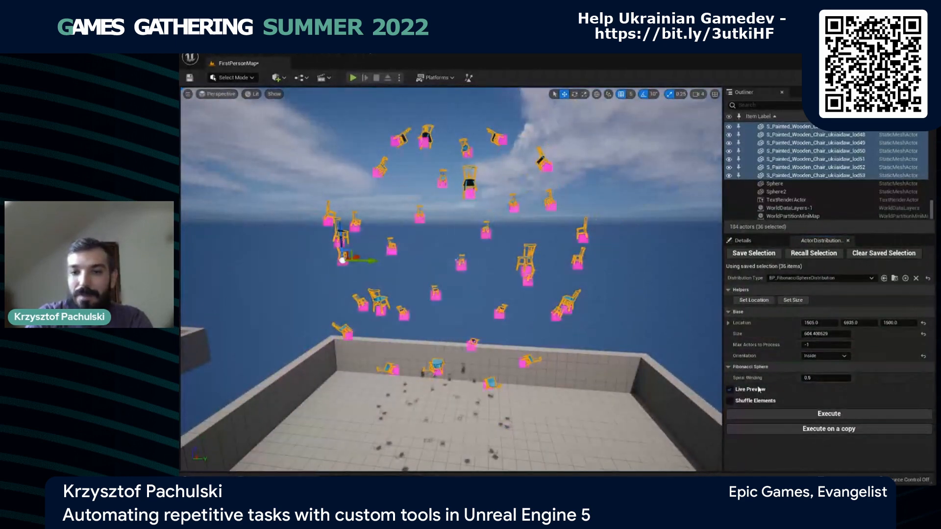
- Set the sphere distribution's size to 400 and execute it on the saved chairs
click(840, 333)
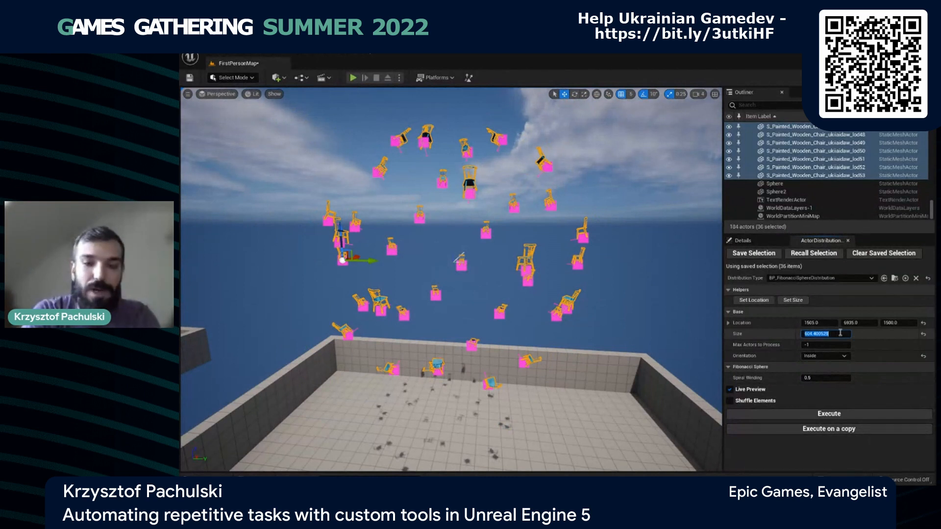
text(400)
key(Return)
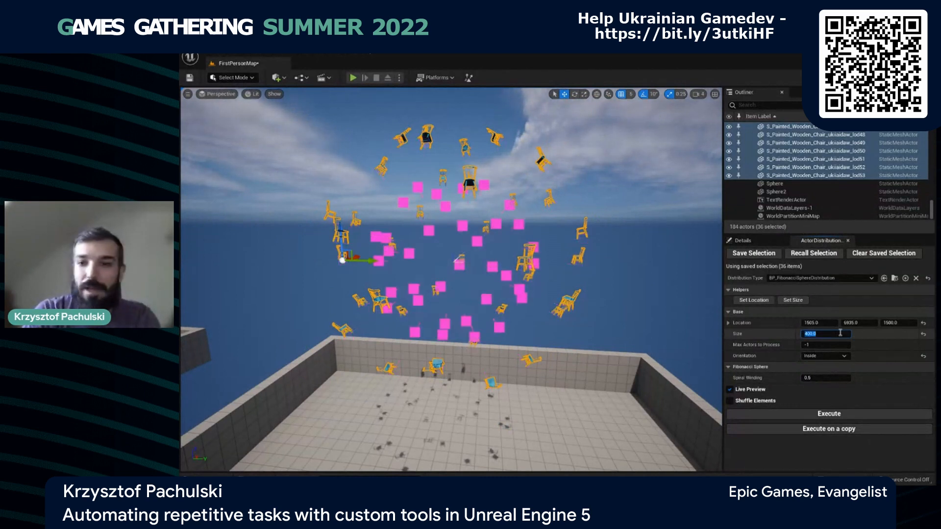
click(801, 416)
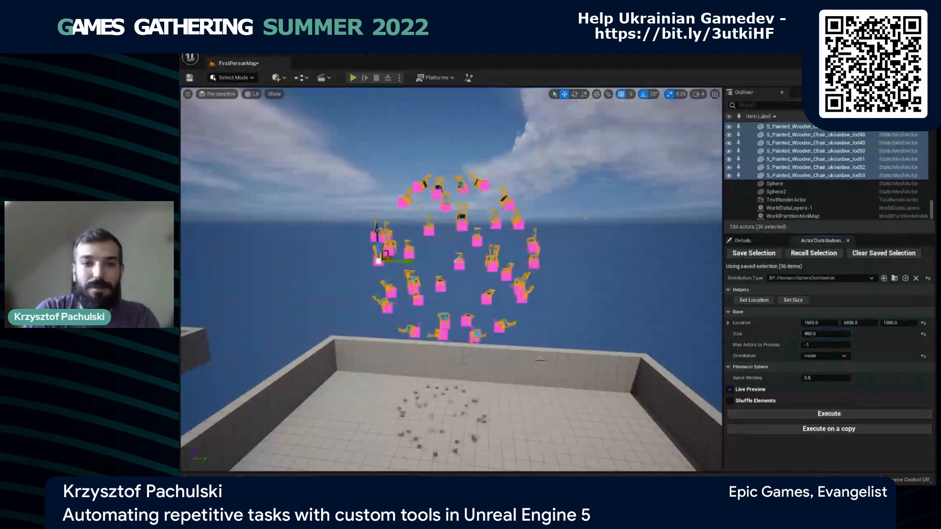
right_drag(540, 361, 419, 347)
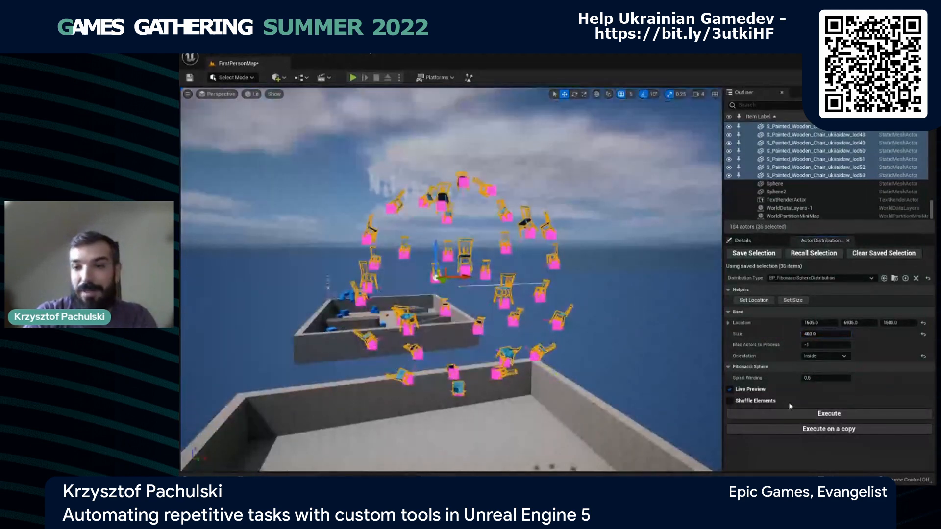
- Set the Fibonacci sphere distribution's size to 600 and execute it on a copy of the saved chairs
click(814, 333)
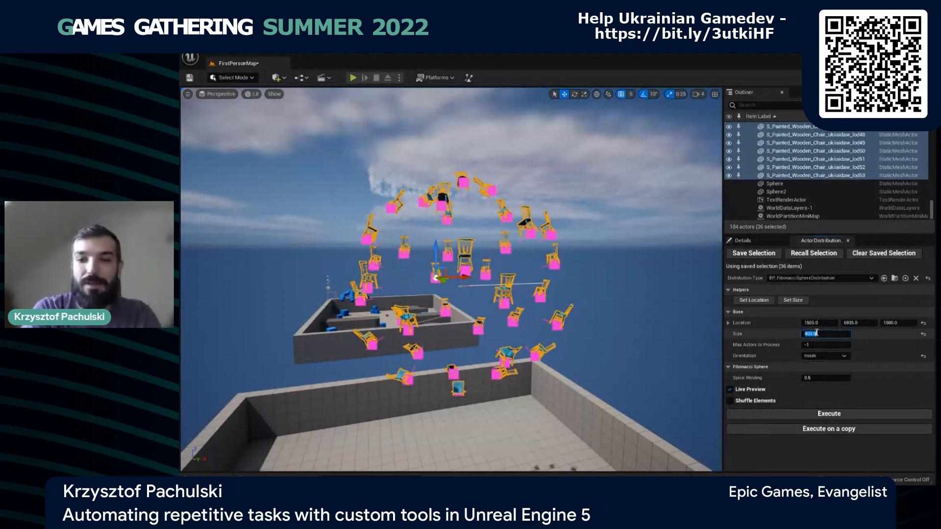
text(600)
key(Return)
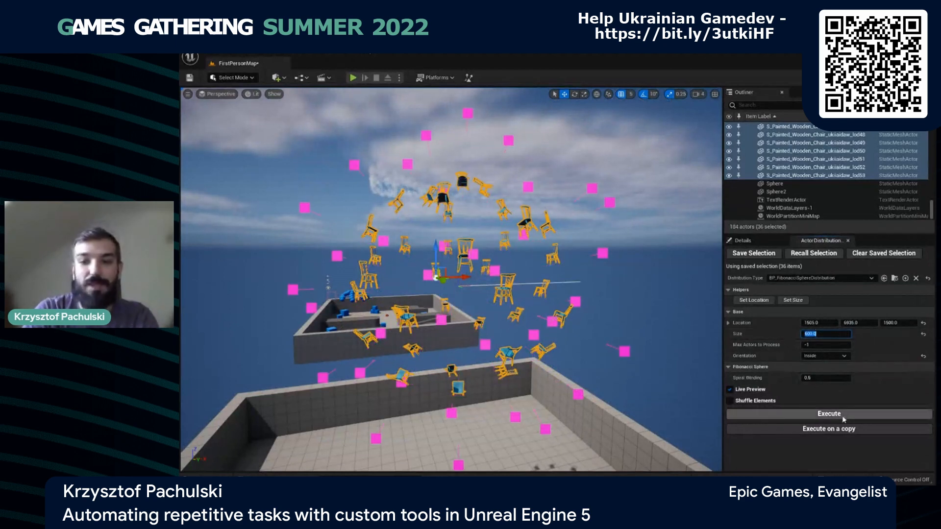
click(809, 429)
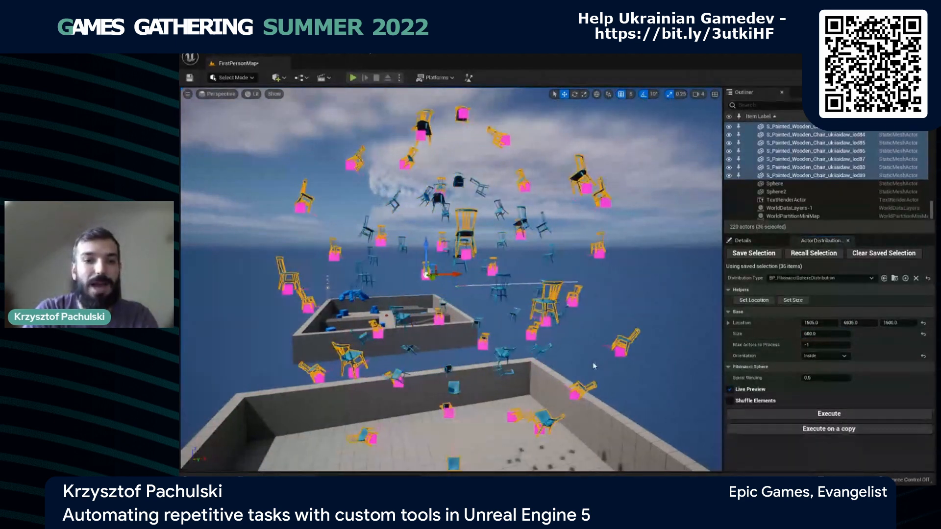
- Deselect the chairs and turn off Live Preview to examine the nested chair spheres without markers
right_drag(598, 366, 544, 365)
click(698, 298)
right_drag(698, 298, 674, 294)
click(748, 392)
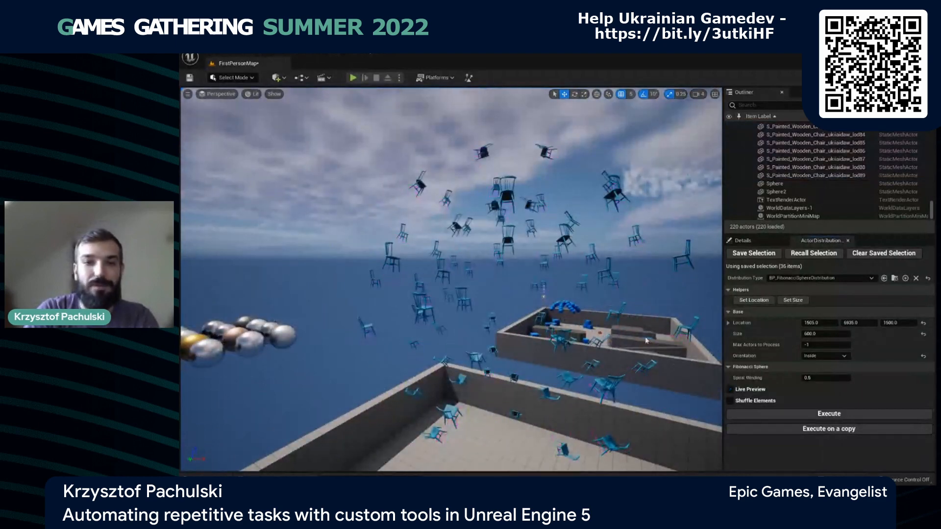
mouse_move(642, 334)
right_down()
mouse_move(481, 356)
mouse_move(521, 337)
mouse_move(646, 340)
right_up()
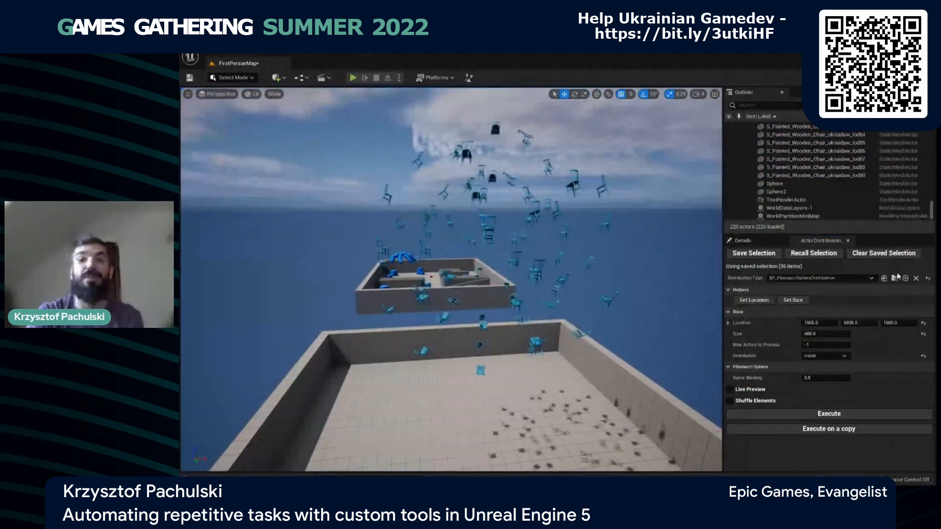
click(828, 278)
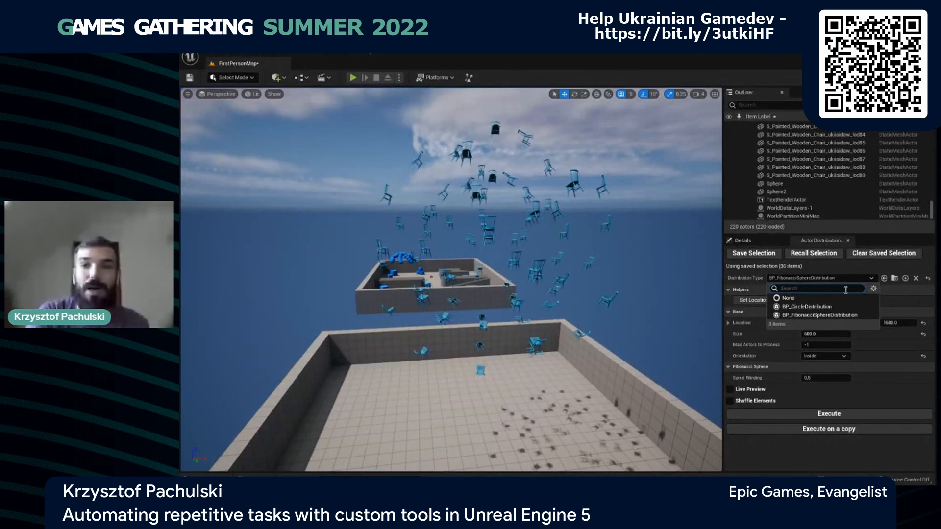
click(857, 279)
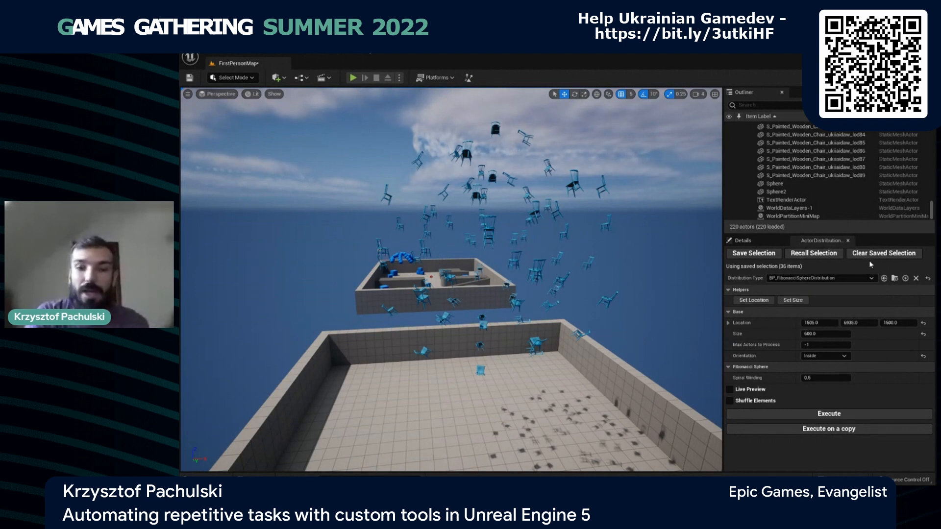